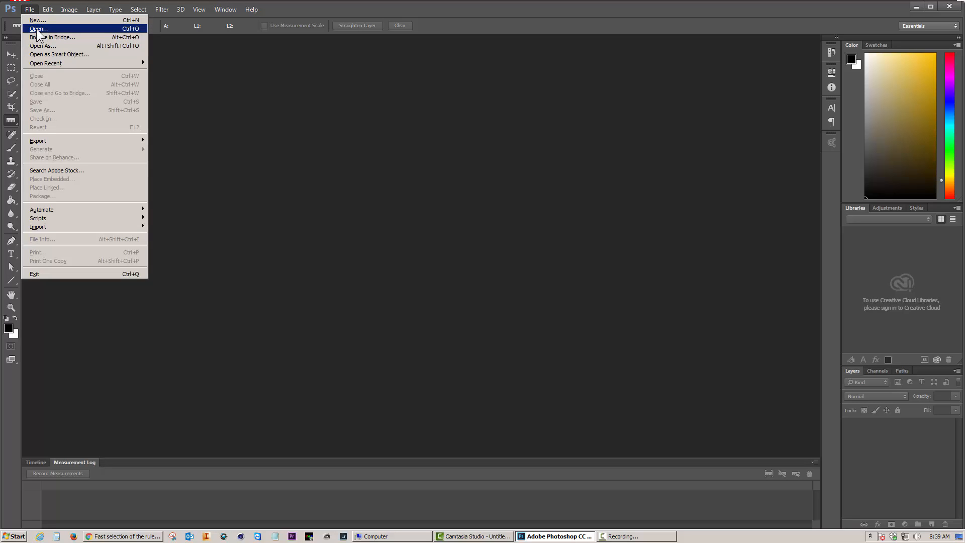
Open the video file IMG_4780.MOV from the Downloads folder.
click(36, 29)
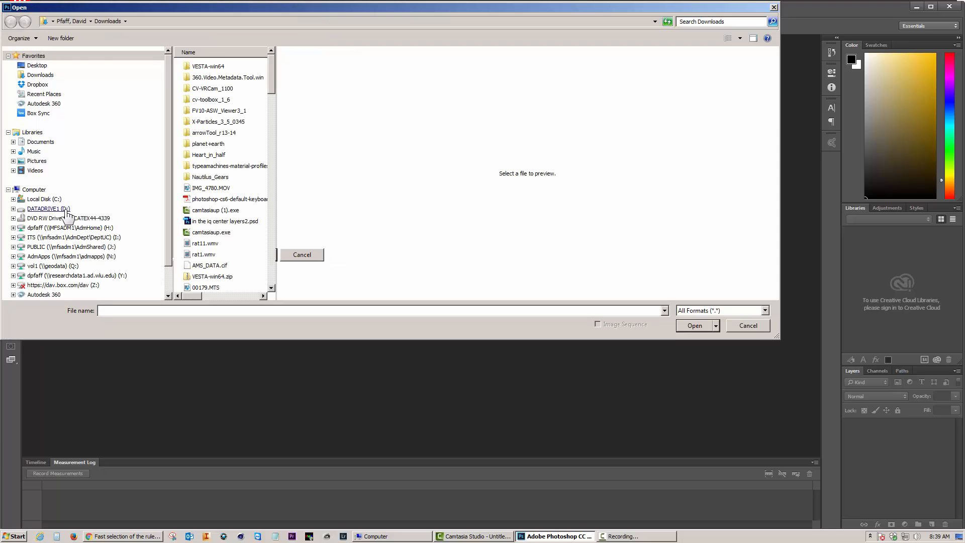
click(112, 75)
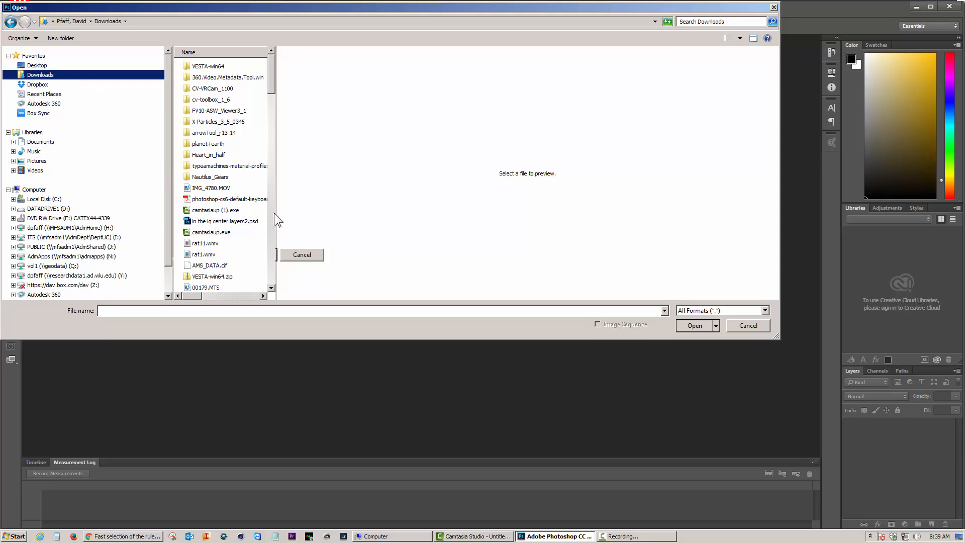
click(211, 188)
click(694, 326)
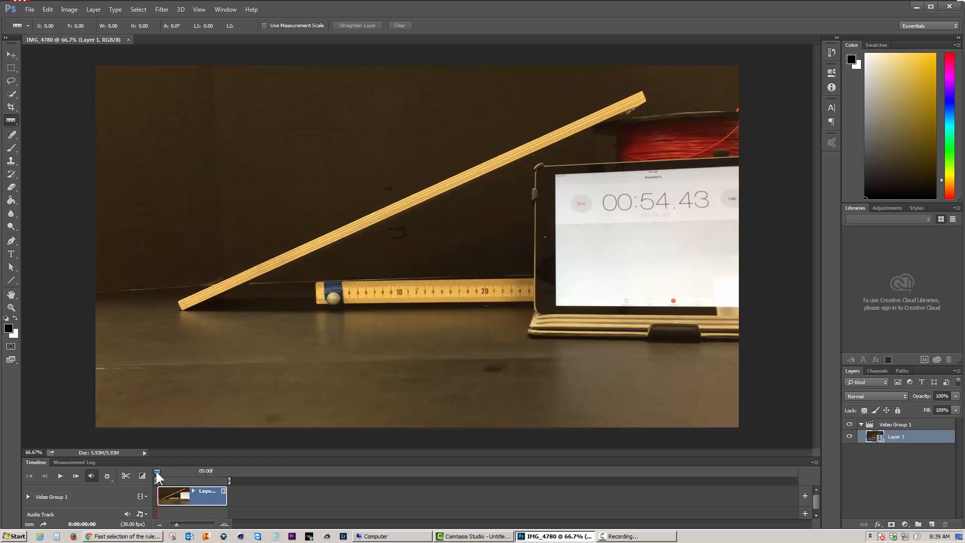
Play the clip from its beginning and stop it at 0:00:04:11, while the ball rolls down the ramp.
drag(156, 471, 128, 469)
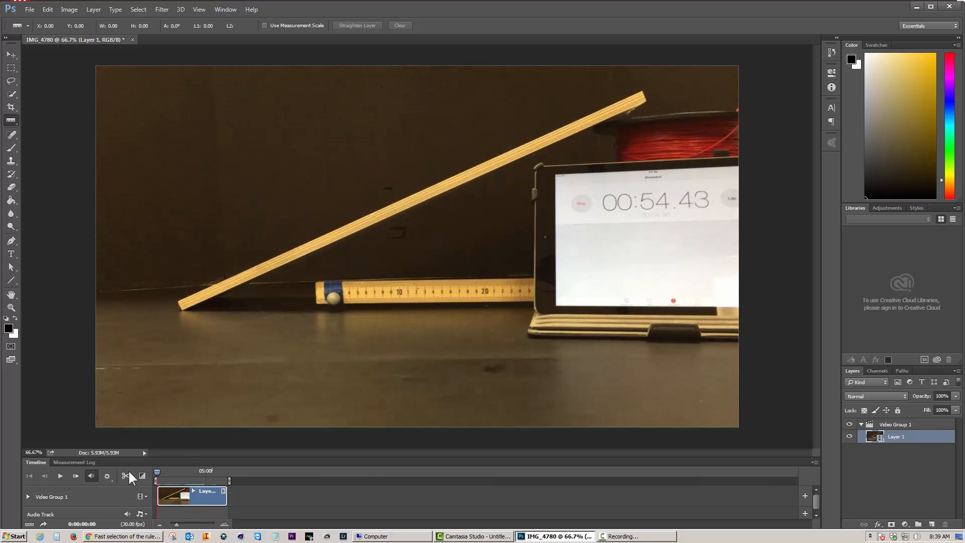
click(60, 477)
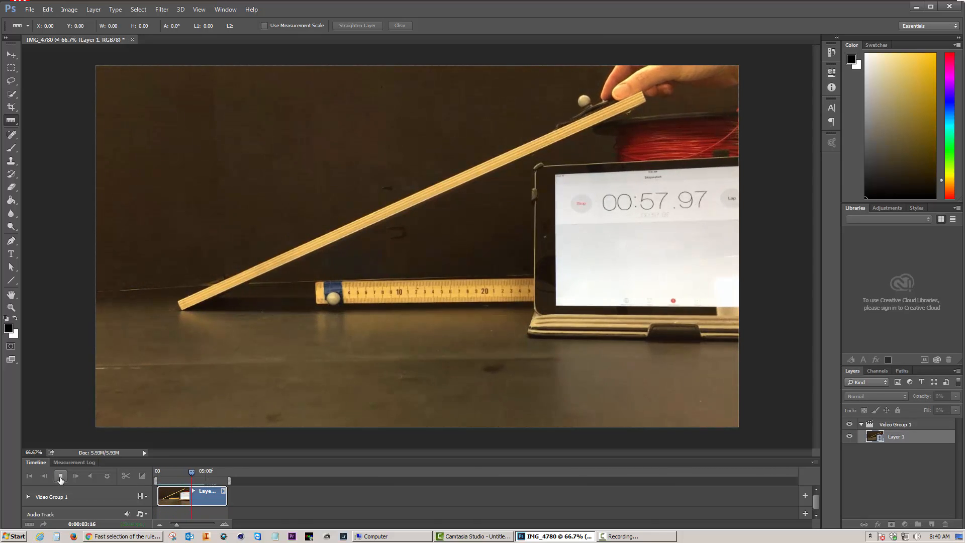
click(60, 476)
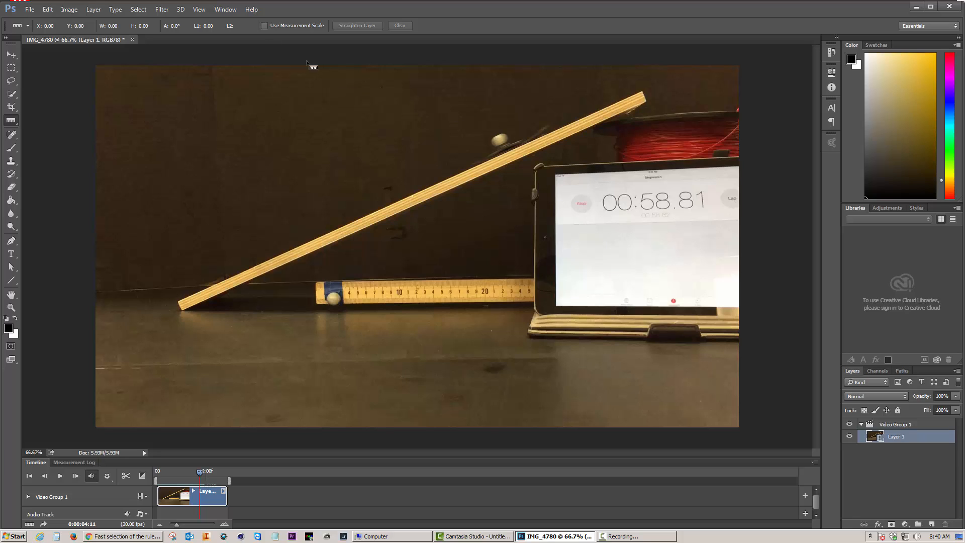
Start a custom measurement scale and measure its 255-pixel length between the 10 and 20 marks of the ruler in the footage.
click(69, 10)
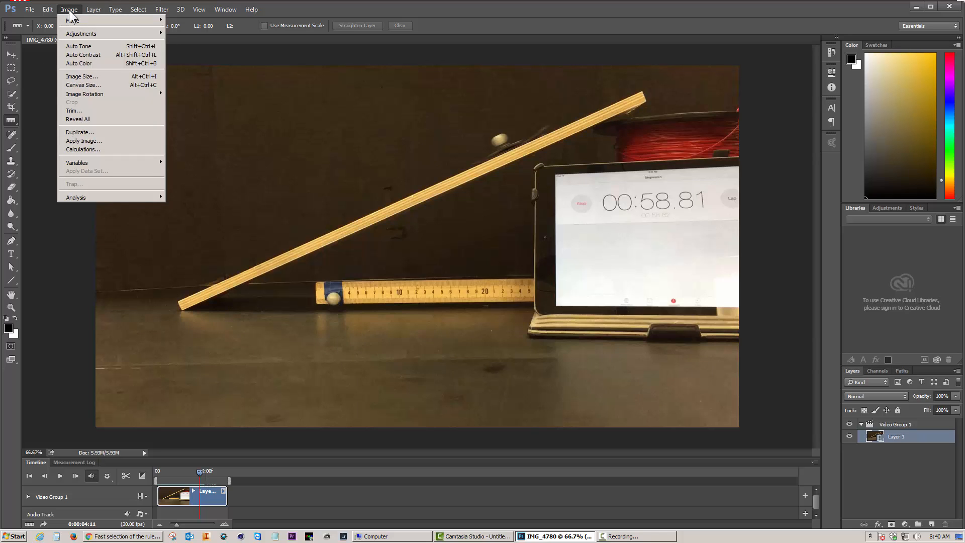
mouse_move(67, 198)
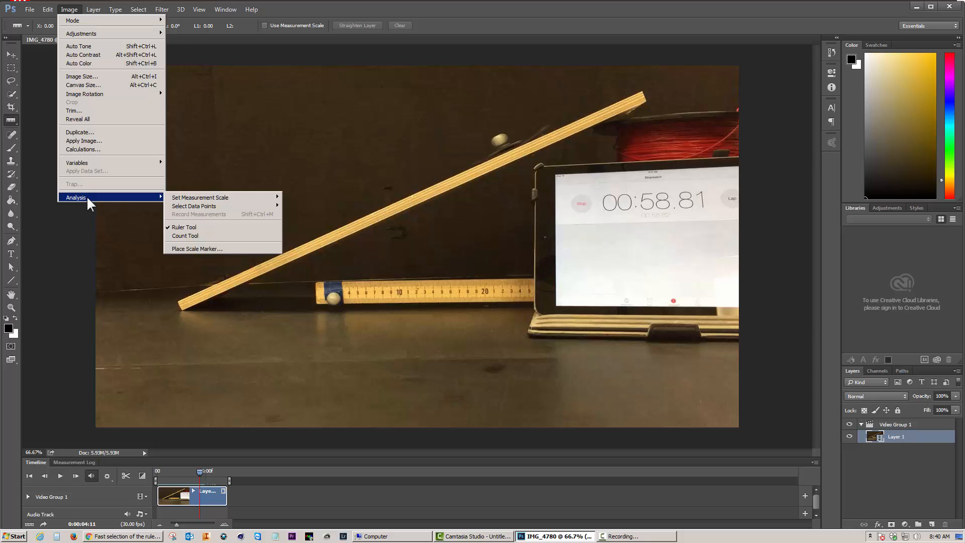
mouse_move(197, 198)
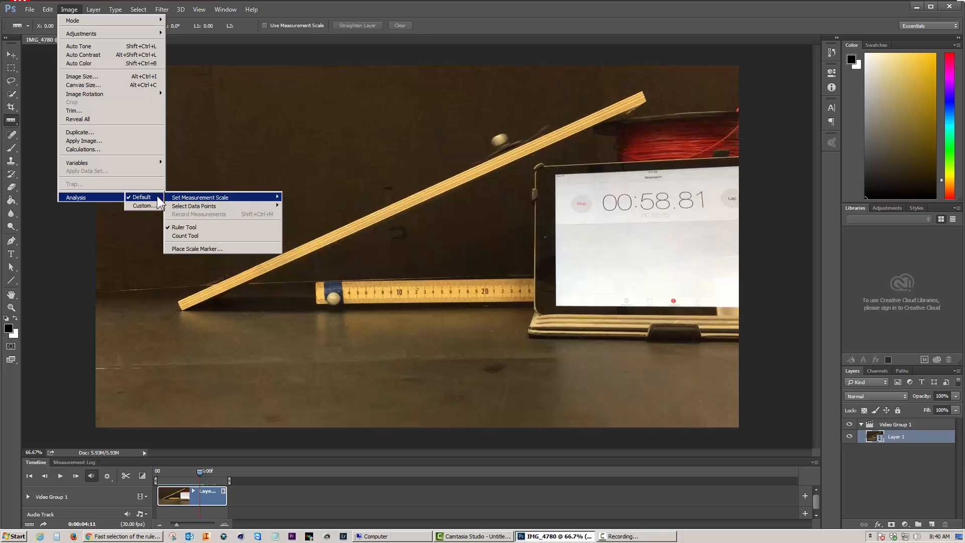
click(144, 206)
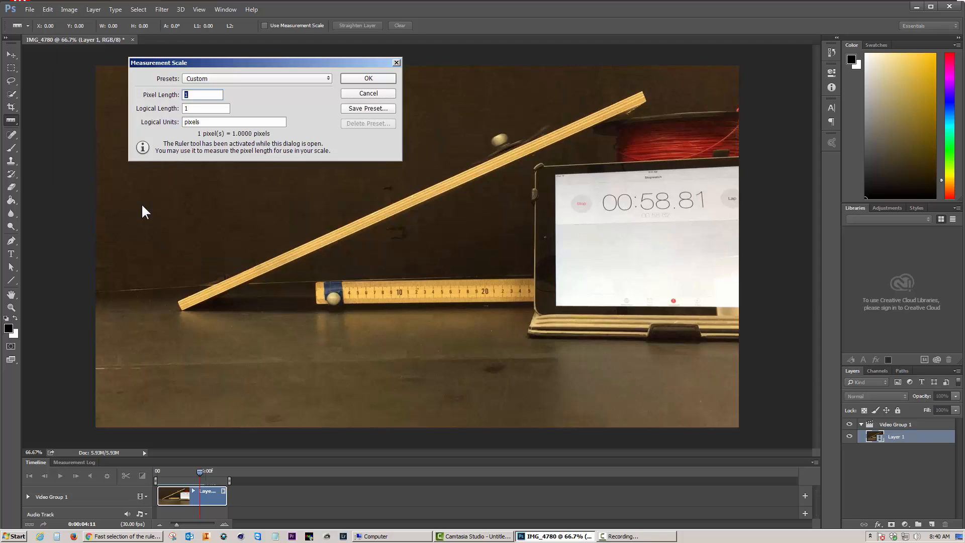
drag(231, 62, 175, 91)
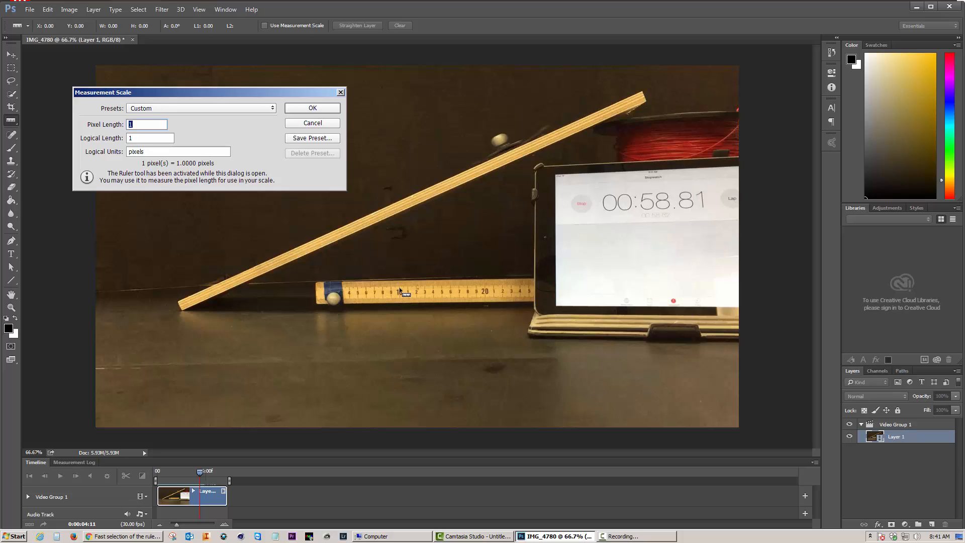
drag(400, 290, 486, 289)
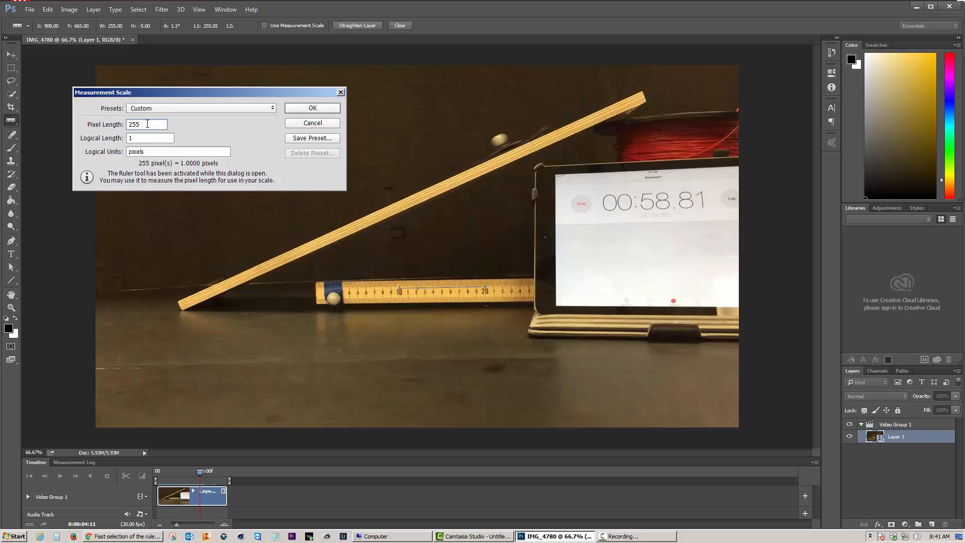
Set the measurement scale's logical length to 10 and its logical units to cm, and apply the scale.
click(134, 139)
text(10)
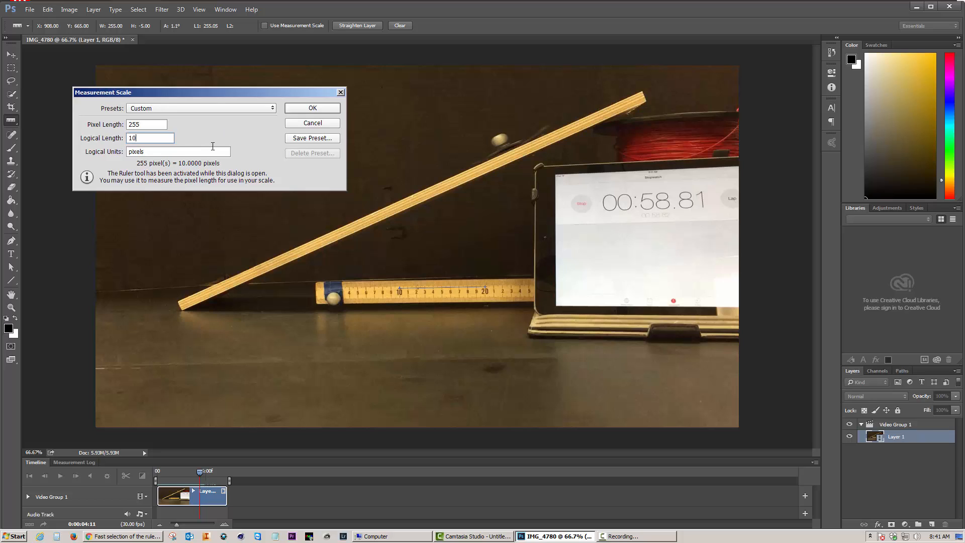
key(Tab)
text(cm)
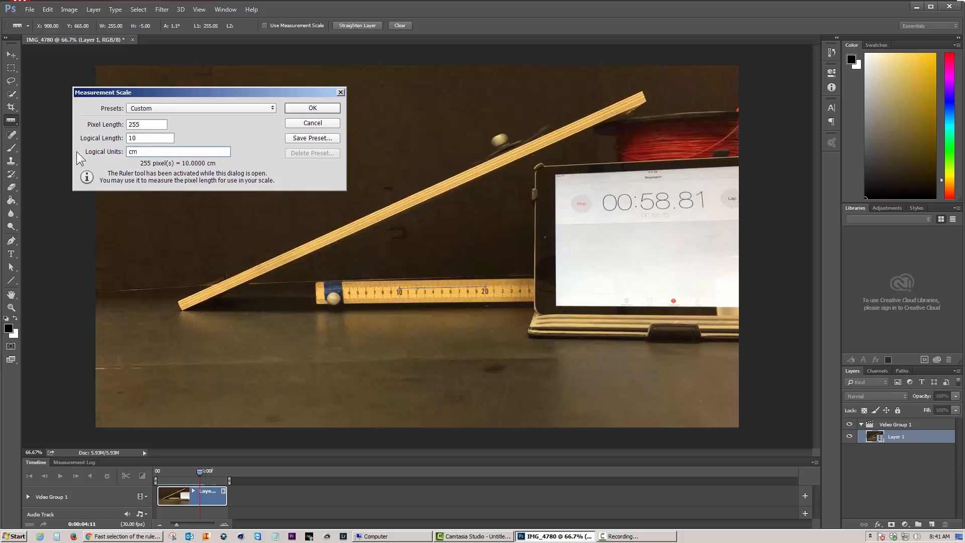
click(313, 108)
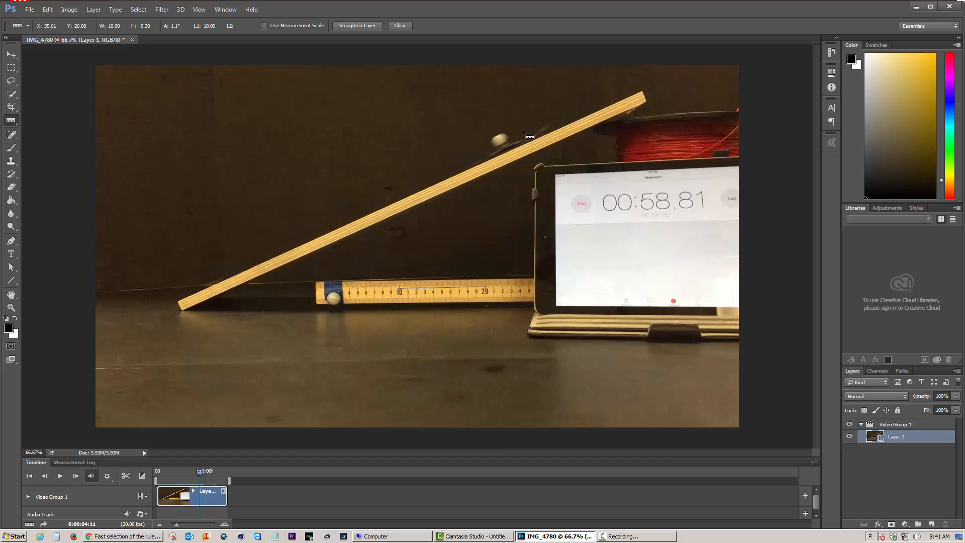
Measure a line about 29 cm long above the ramp along the ball's path with the Ruler tool and record it in the Measurement Log.
drag(546, 122, 321, 227)
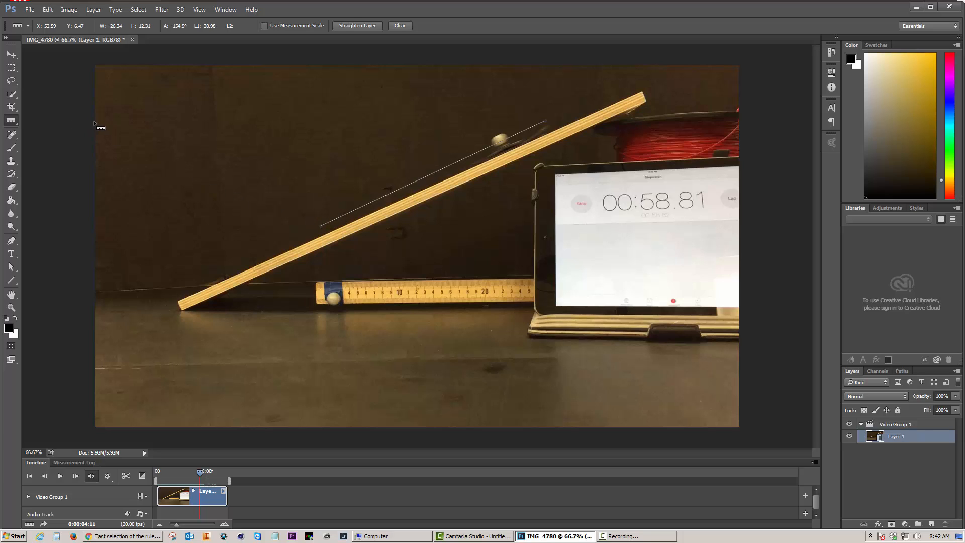
click(9, 121)
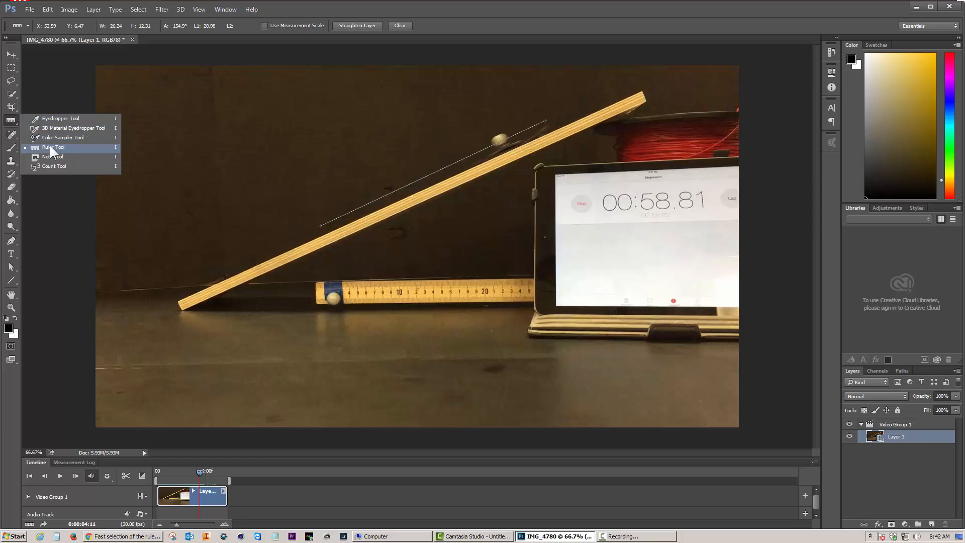
click(11, 122)
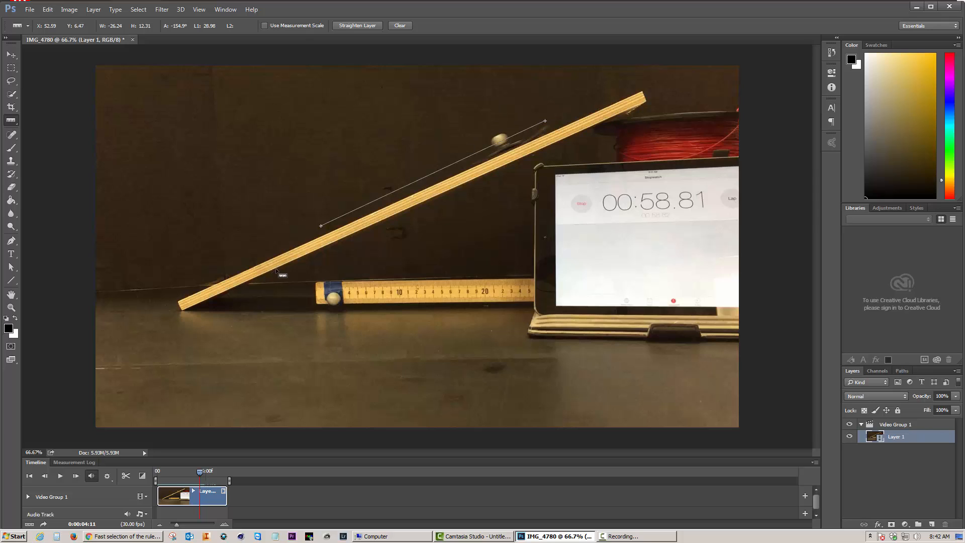
click(81, 461)
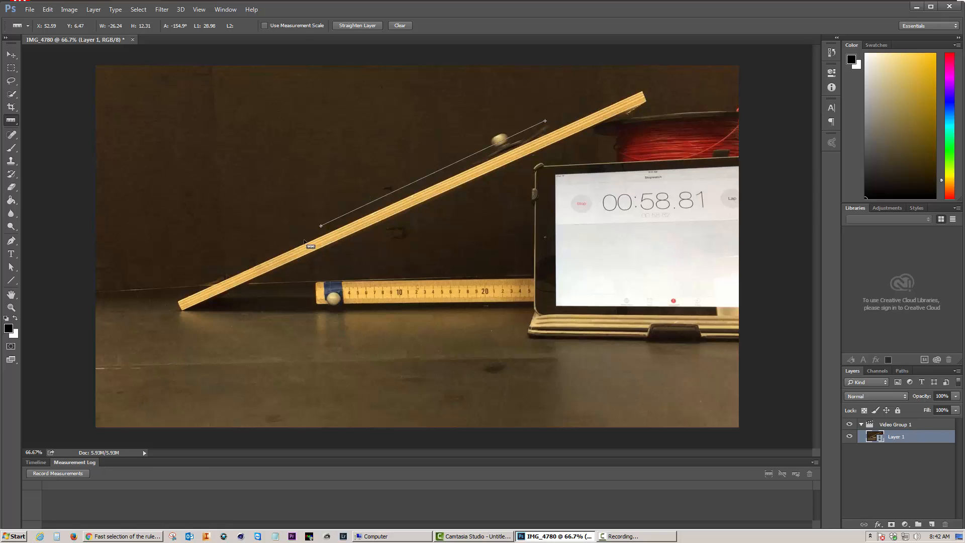
click(32, 462)
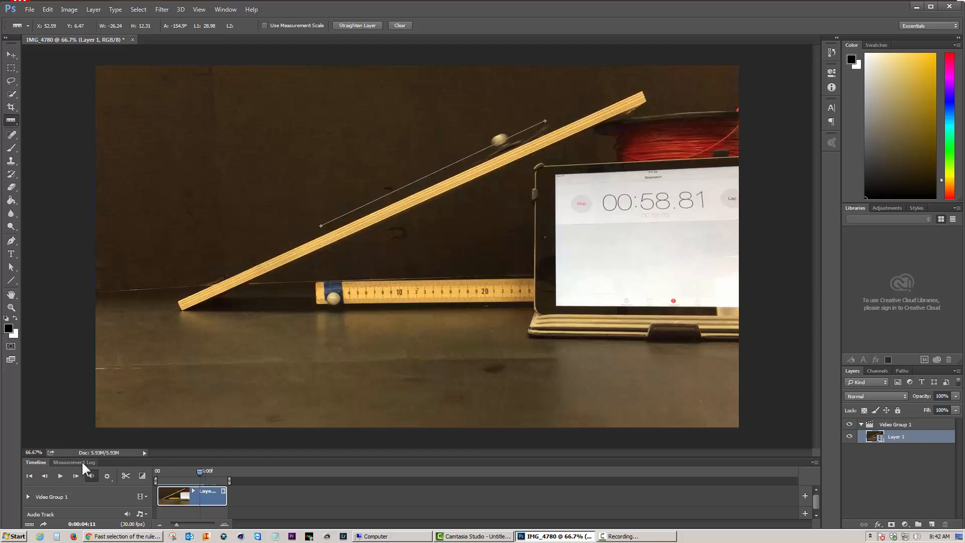
click(74, 462)
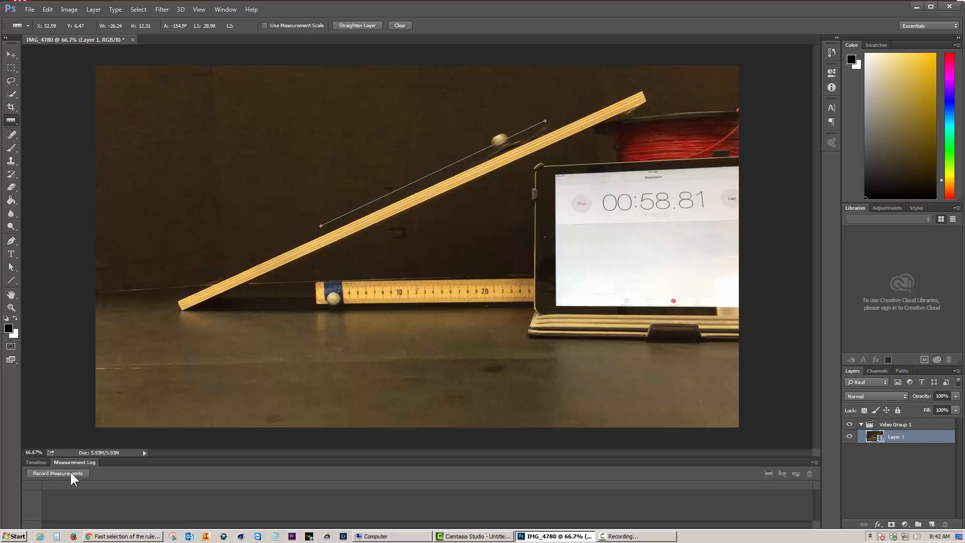
click(70, 475)
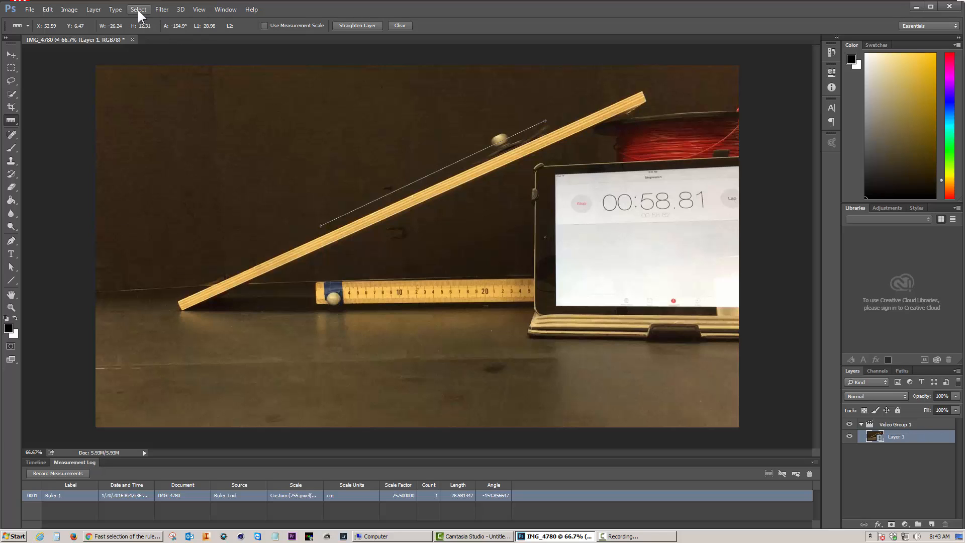
Show the rulers around the video canvas.
click(225, 10)
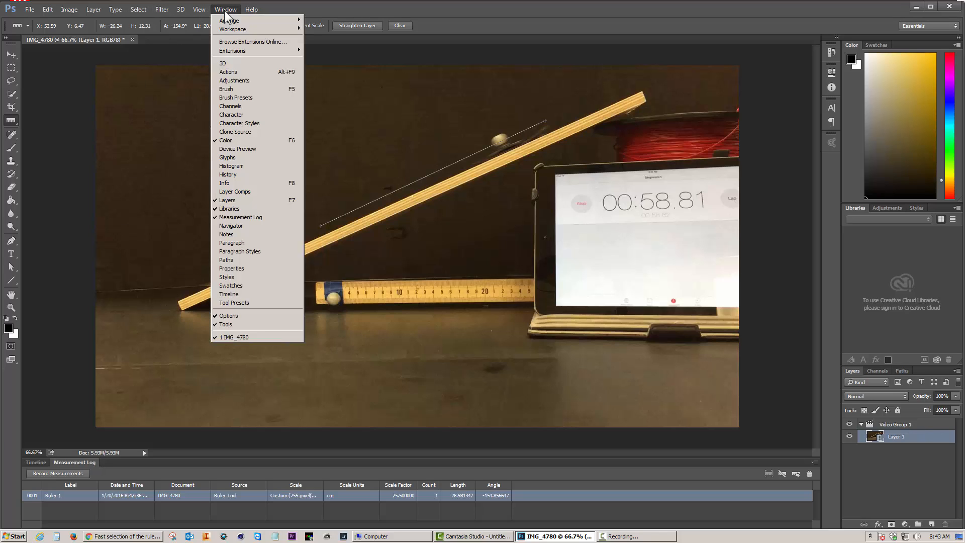
mouse_move(200, 12)
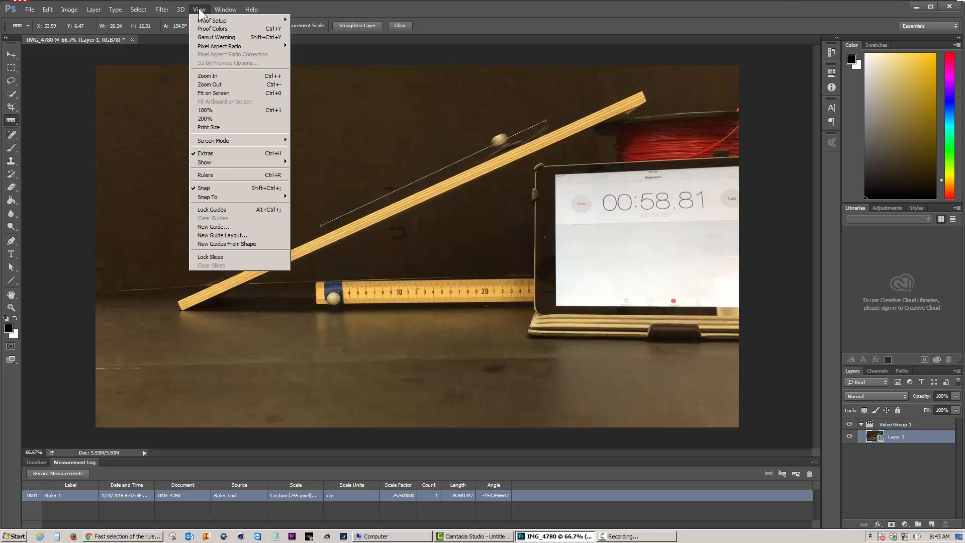
click(205, 176)
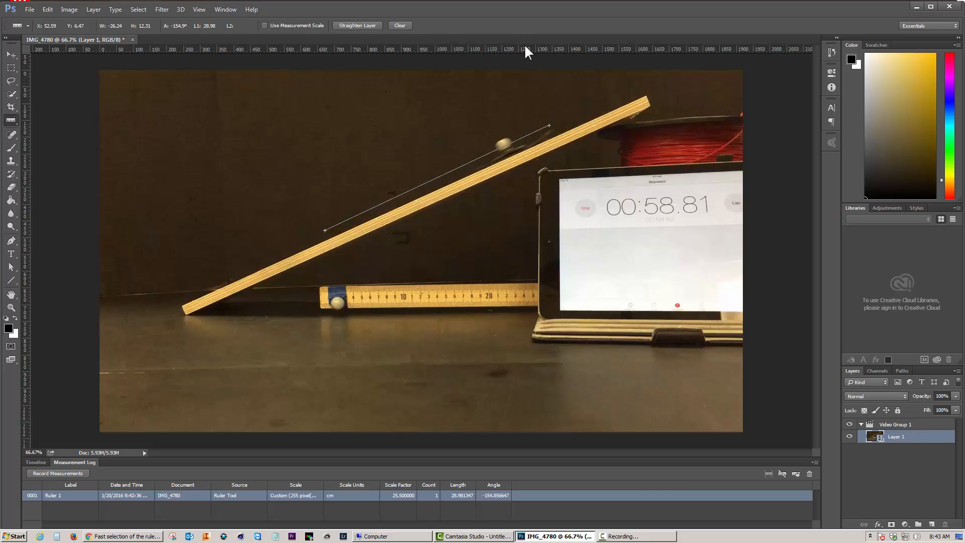
Move the playhead back to 0:00:03:23 and place a horizontal and a vertical guide crossing at the ball's starting position.
click(36, 463)
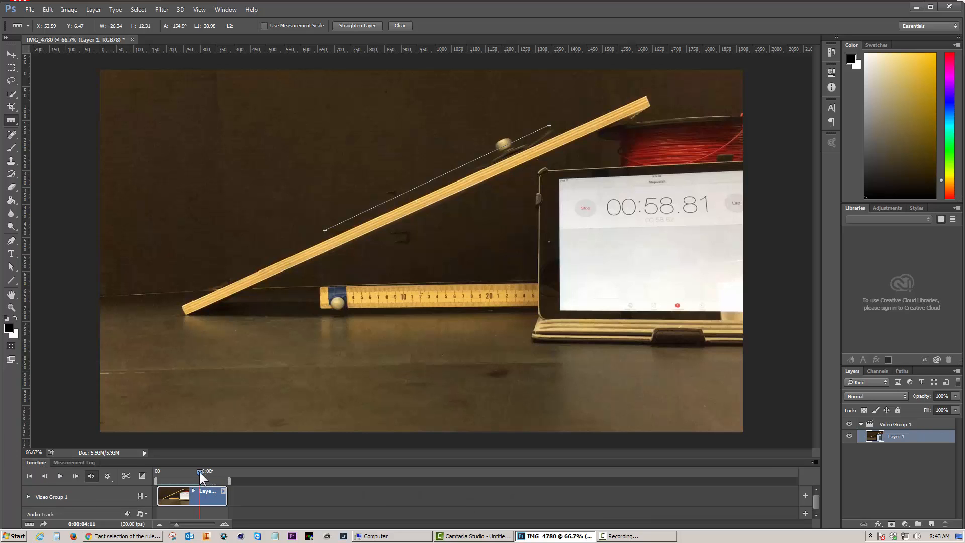
drag(198, 472, 195, 471)
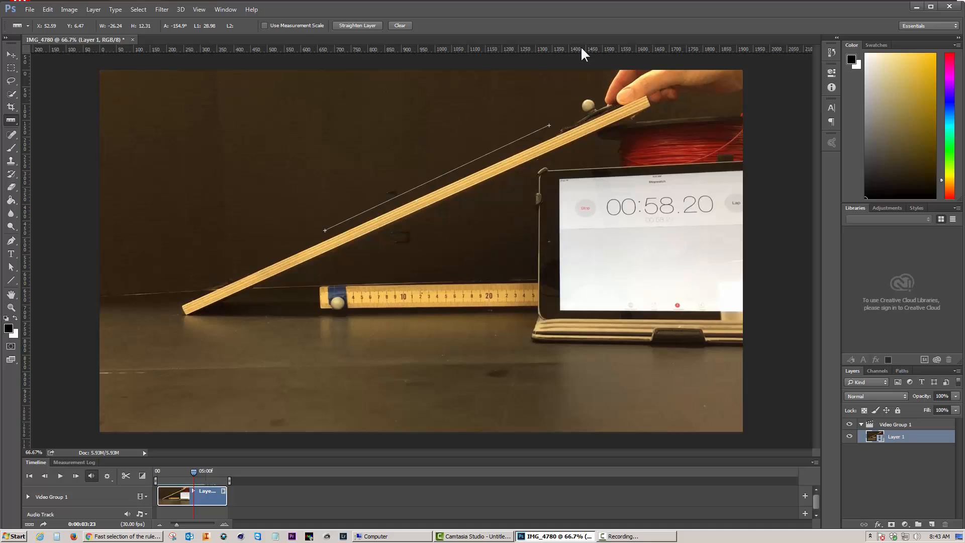
drag(582, 48, 582, 105)
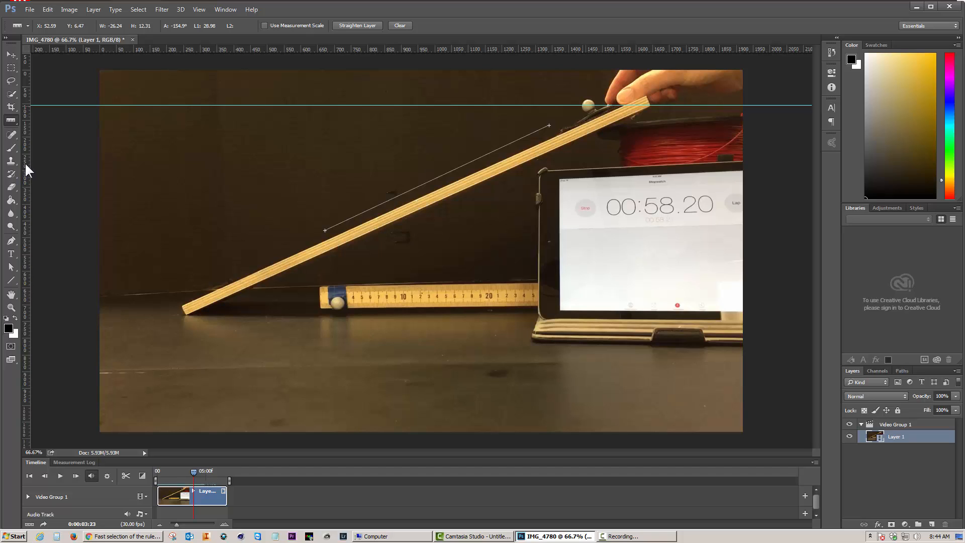
drag(27, 162, 582, 109)
Advance the clip six frames to 0:00:03:29.
click(76, 476)
click(76, 477)
click(75, 476)
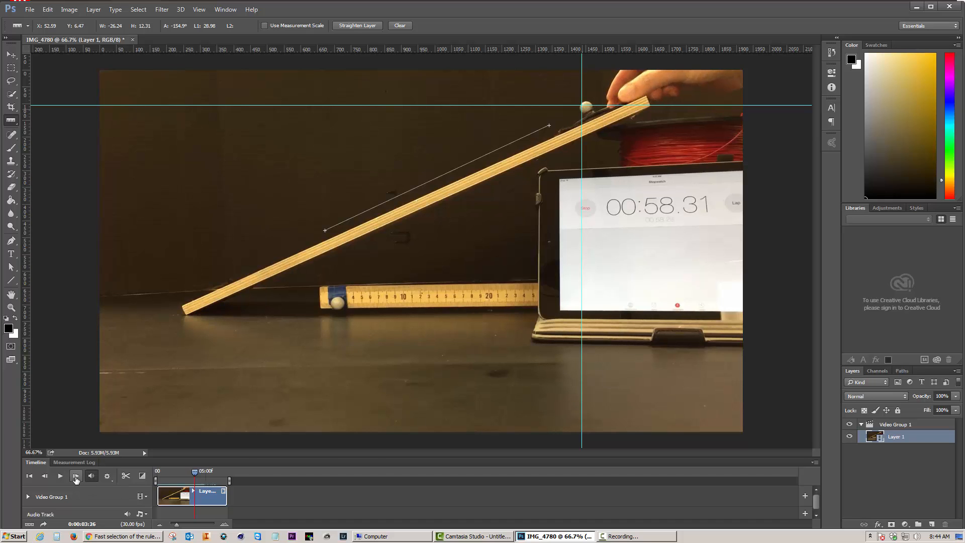
click(75, 476)
click(76, 477)
click(75, 476)
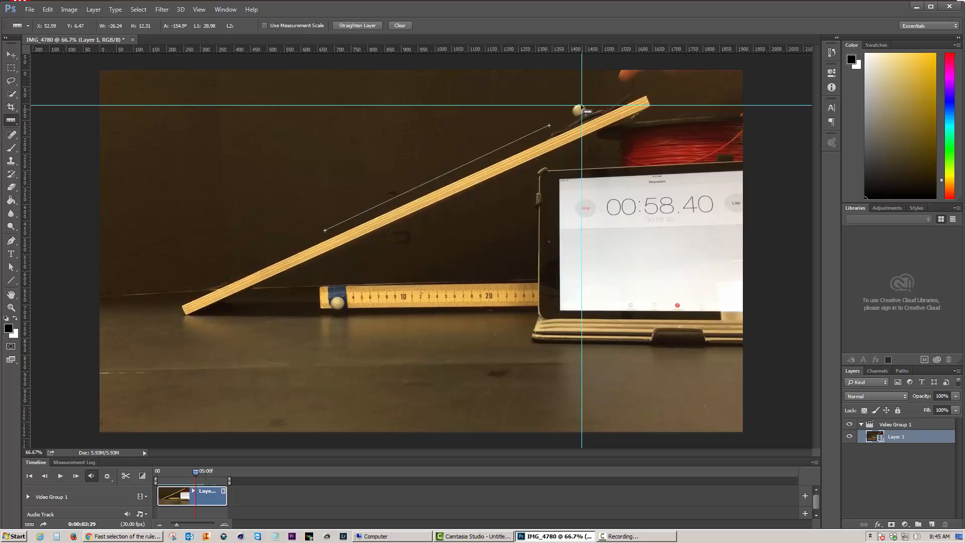
Measure about 1.45 cm from the guide intersection to the ball with the Ruler tool and record it in the Measurement Log.
drag(583, 107, 574, 115)
mouse_move(91, 540)
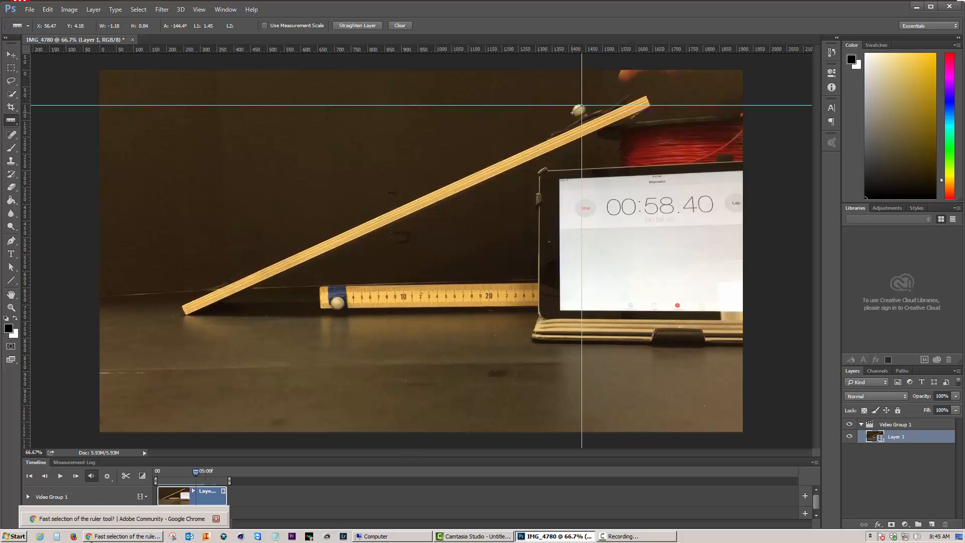
click(69, 463)
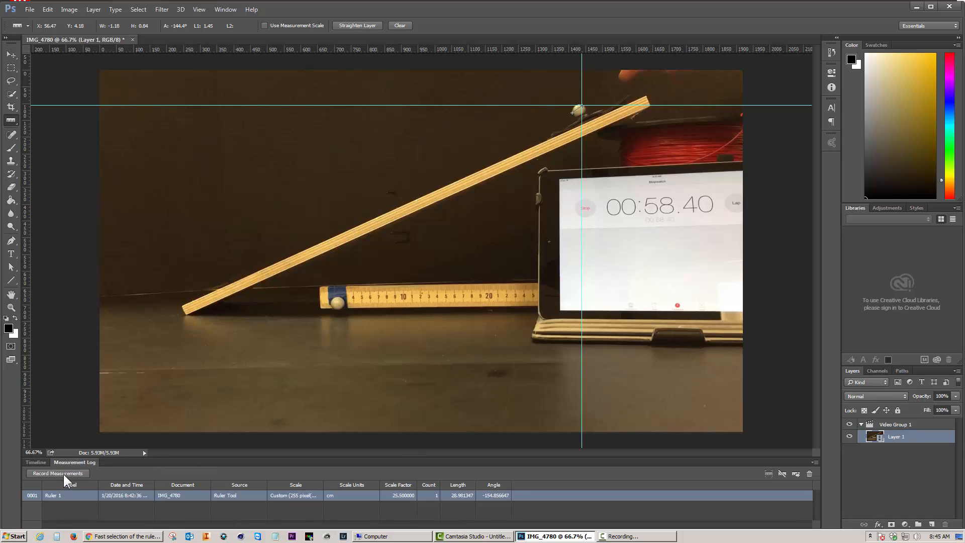
click(65, 472)
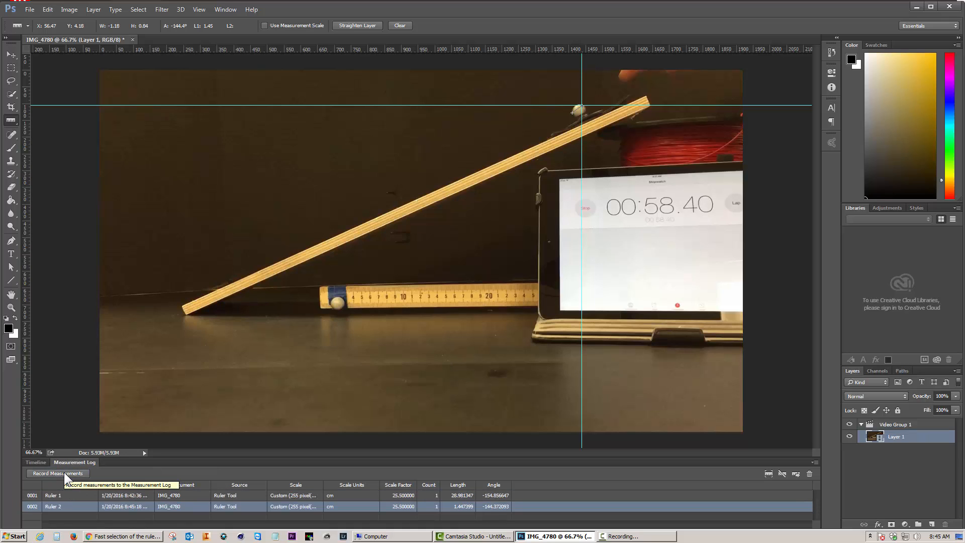
Return to the timeline and advance the clip three frames to 0:00:04:02.
click(38, 462)
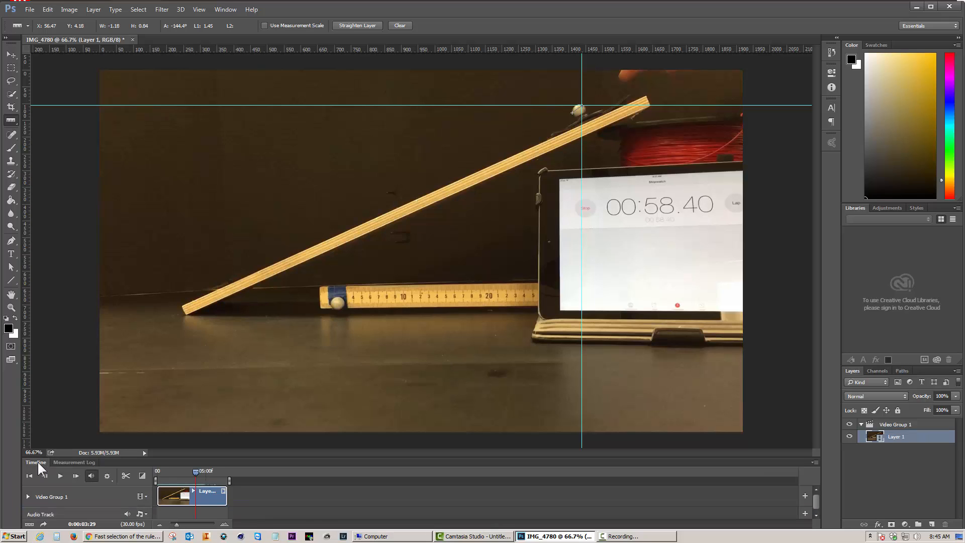
click(75, 476)
click(76, 476)
click(76, 476)
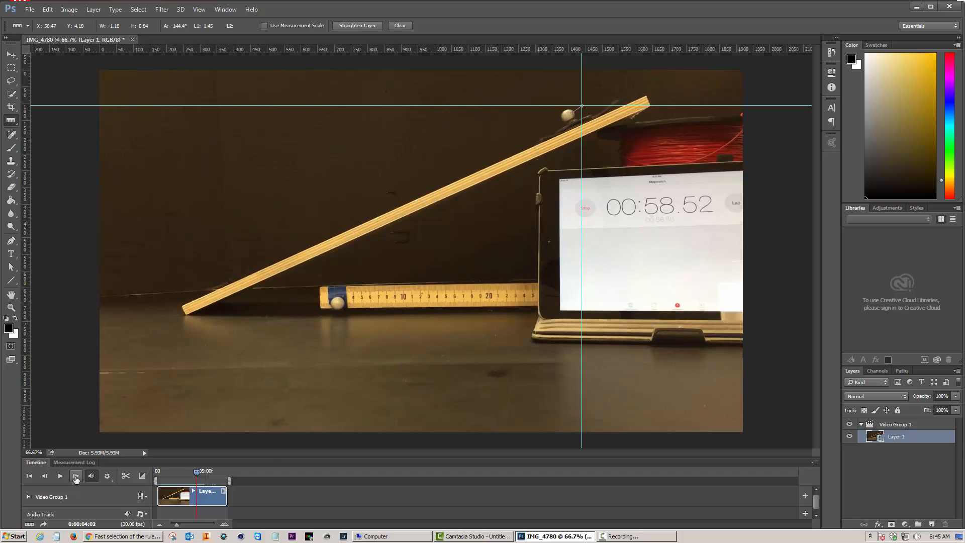
Advance the clip to 0:00:04:04 and log a ruler measurement of about 4.22 cm from the guide intersection to the ball.
click(75, 476)
click(76, 476)
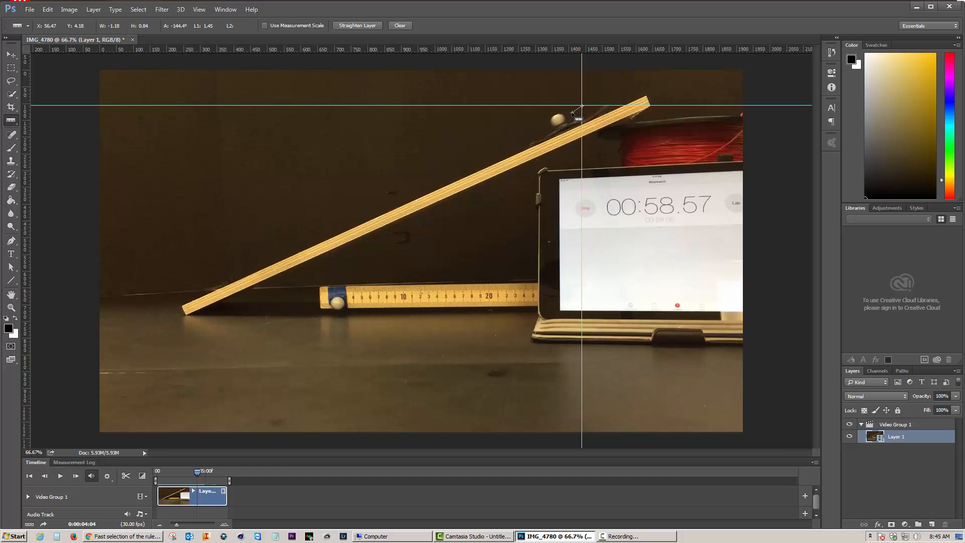
drag(573, 113, 550, 126)
click(70, 463)
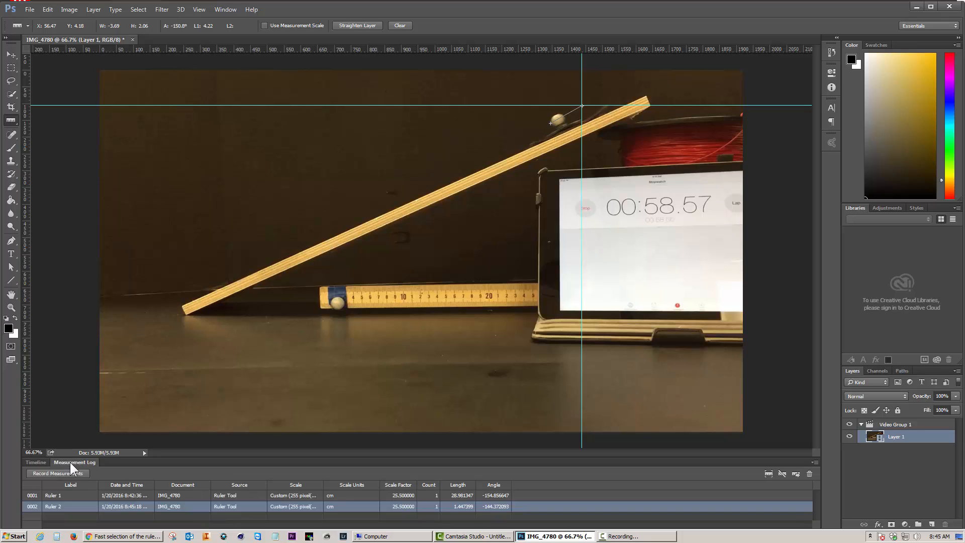
click(45, 473)
Return to the timeline and advance the clip five frames to 0:00:04:09.
click(38, 461)
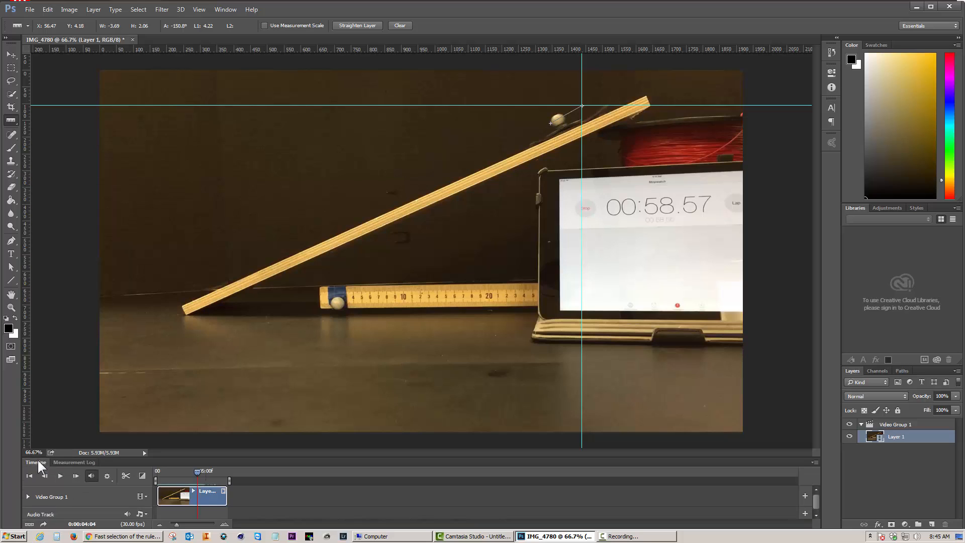
click(76, 476)
click(75, 476)
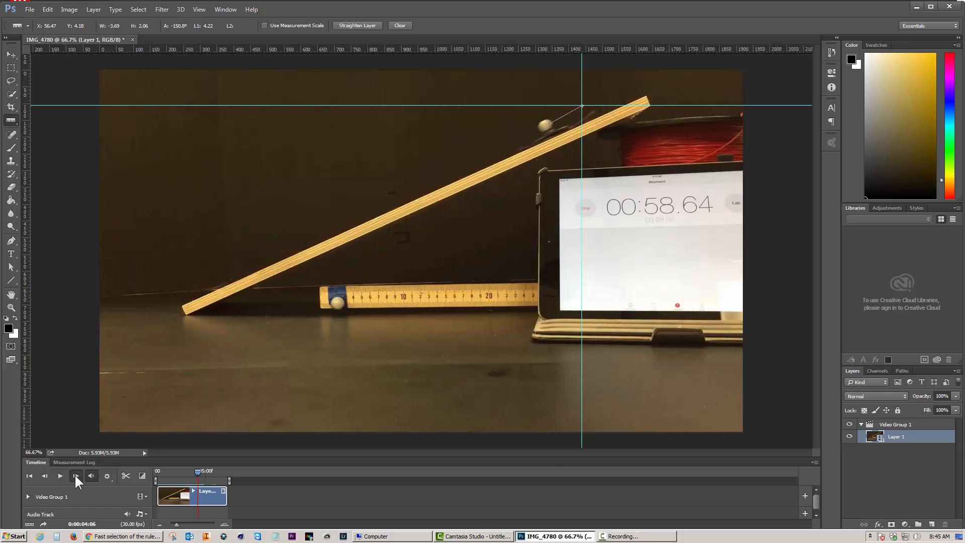
click(76, 476)
click(75, 477)
click(76, 476)
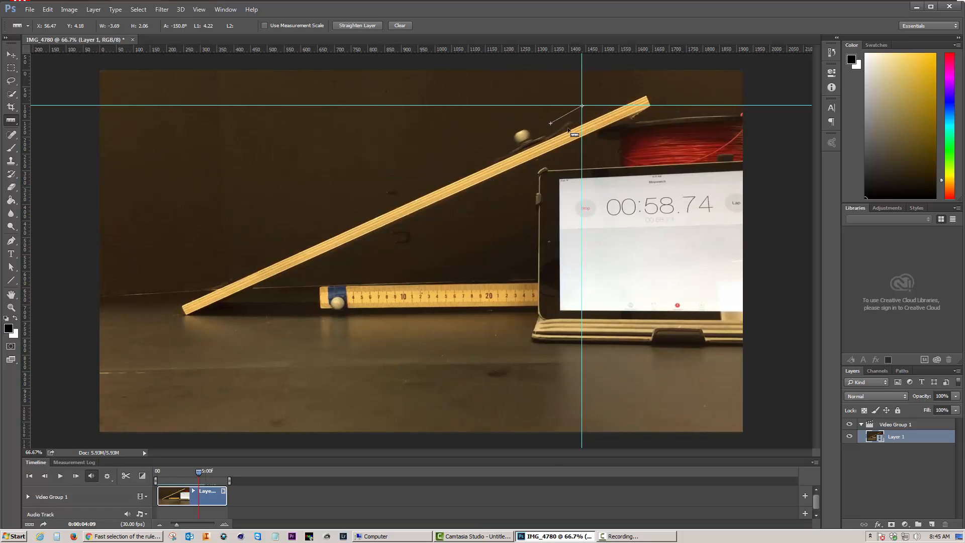
Extend the ruler line to the ball's new position, about 8.73 cm long, and record it in the Measurement Log.
click(65, 461)
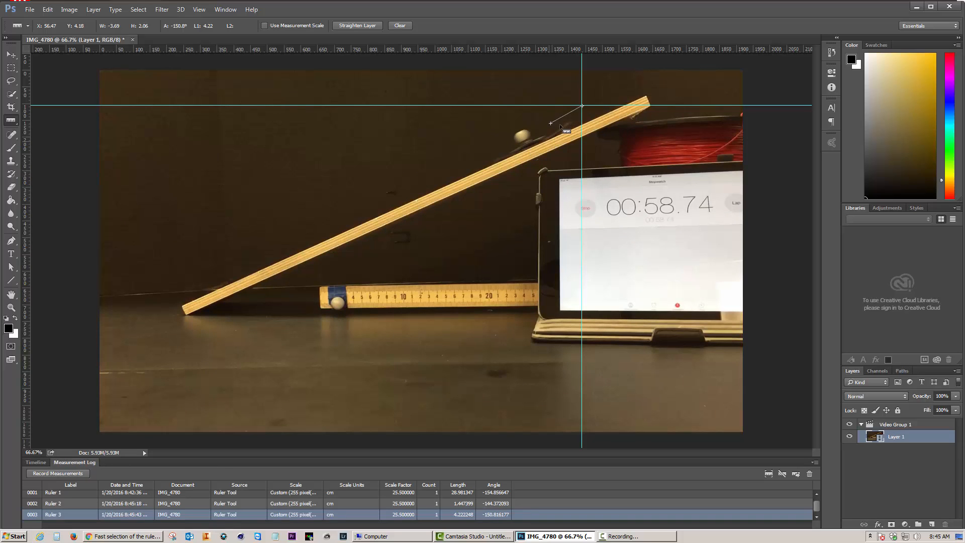
drag(551, 124, 517, 141)
click(53, 471)
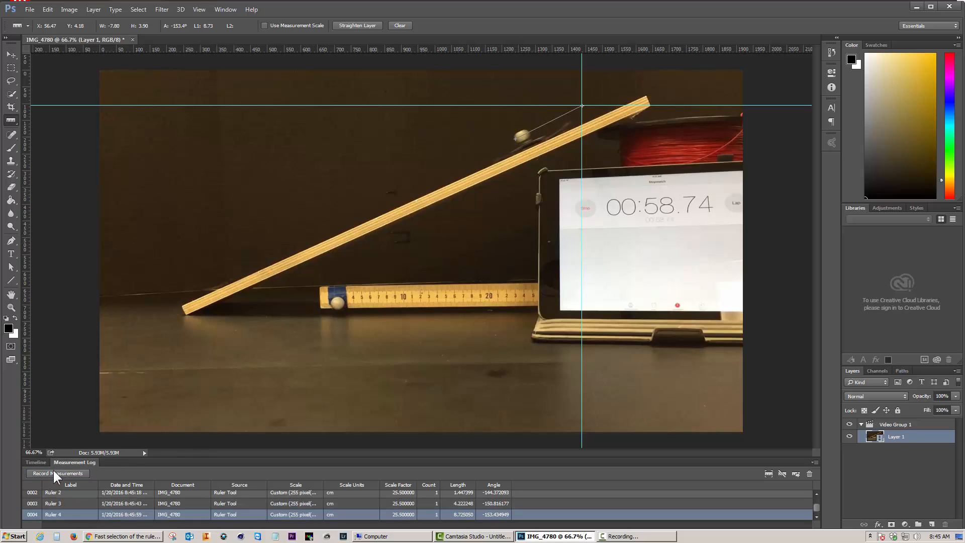
Return to the timeline and advance the clip five frames to 0:00:04:14.
click(37, 461)
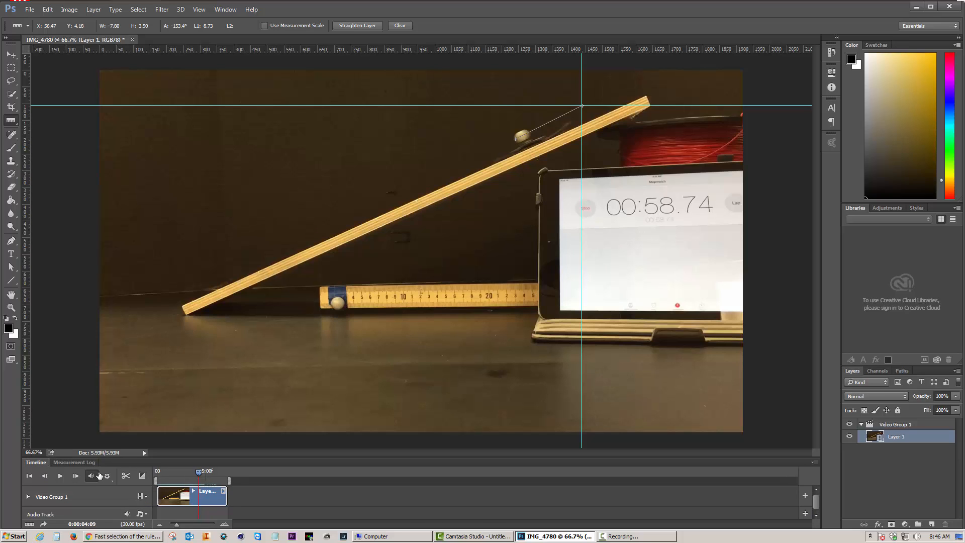
click(76, 477)
click(76, 477)
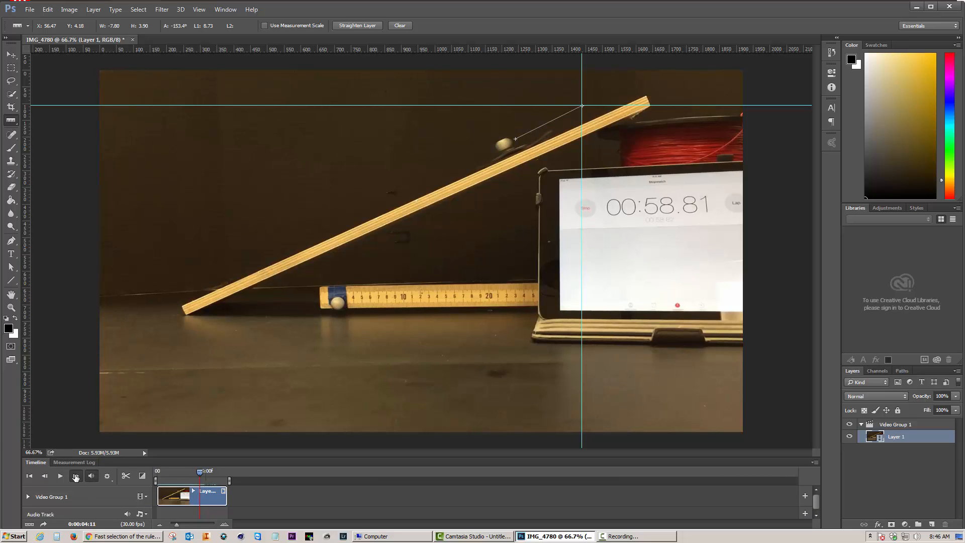
click(76, 476)
click(76, 476)
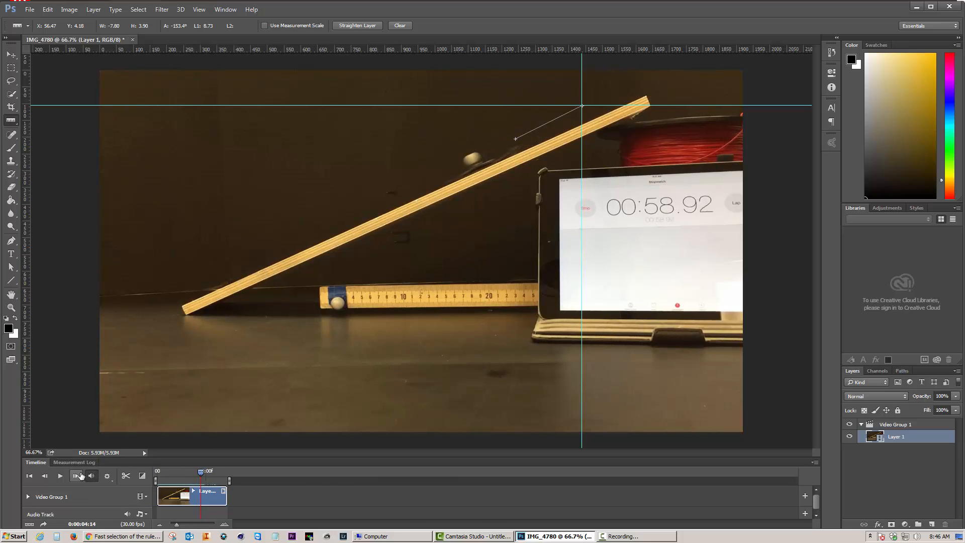
Stretch the ruler line to the ball, about 15.44 cm from the guide intersection, and record the measurement.
drag(515, 139, 464, 164)
click(73, 463)
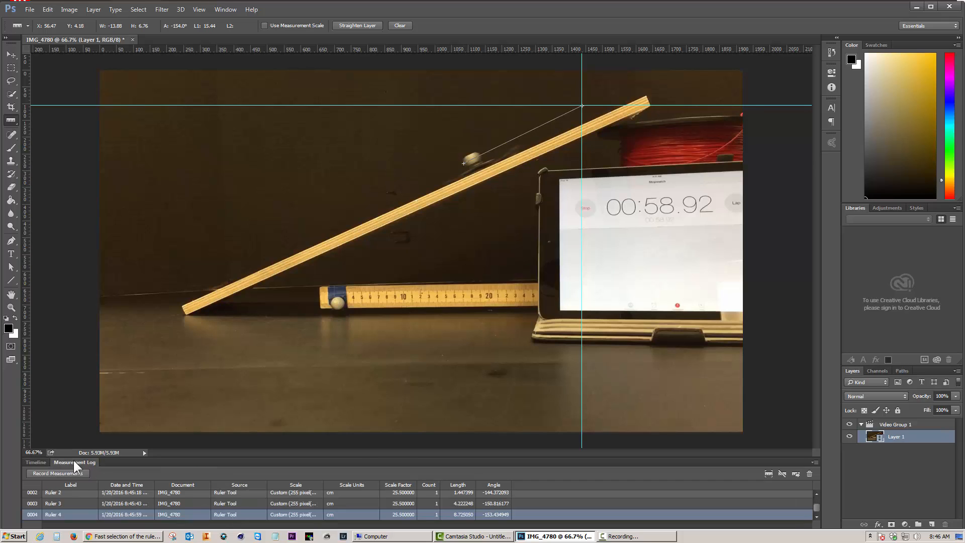
click(62, 473)
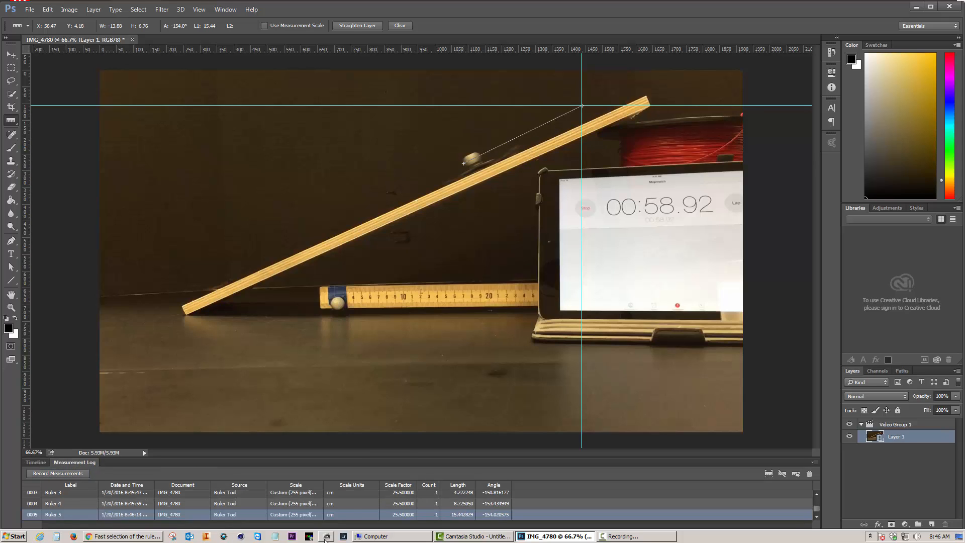
Review the recorded ruler entries in the Measurement Log from first to last.
scroll(350, 500, up, 1)
scroll(350, 501, down, 2)
scroll(213, 497, up, 2)
scroll(214, 497, down, 2)
scroll(74, 515, up, 2)
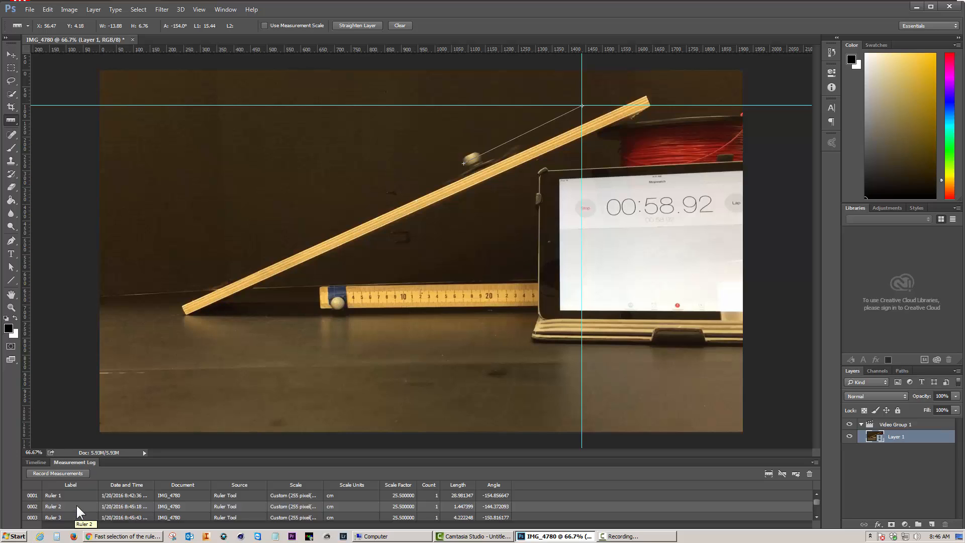
scroll(76, 506, down, 2)
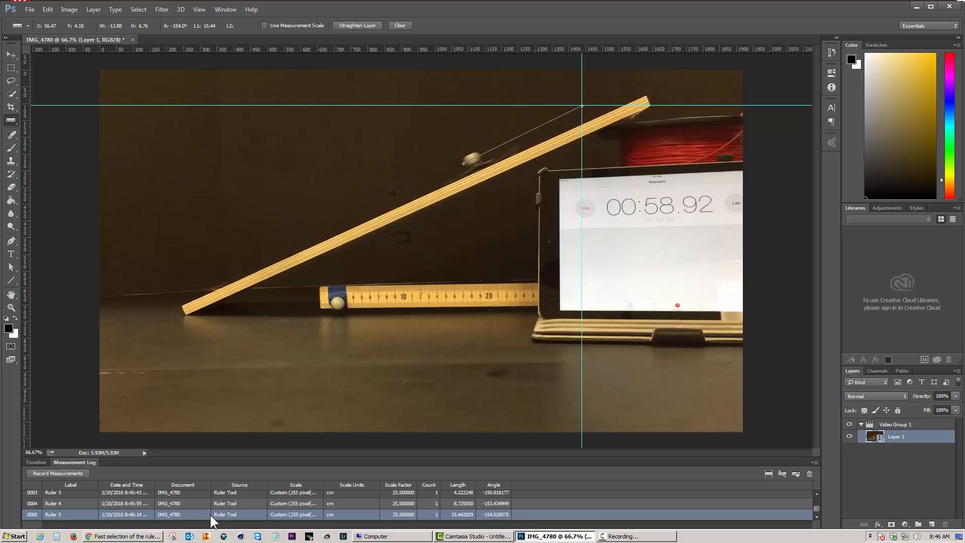
scroll(212, 518, up, 2)
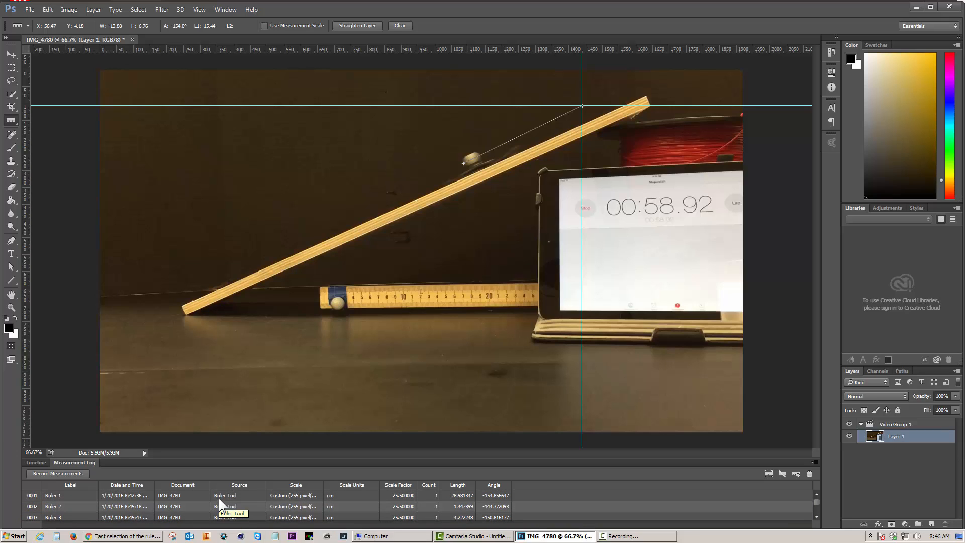
Select all the Measurement Log entries from Ruler 1 to Ruler 5.
click(68, 494)
shift+click(83, 505)
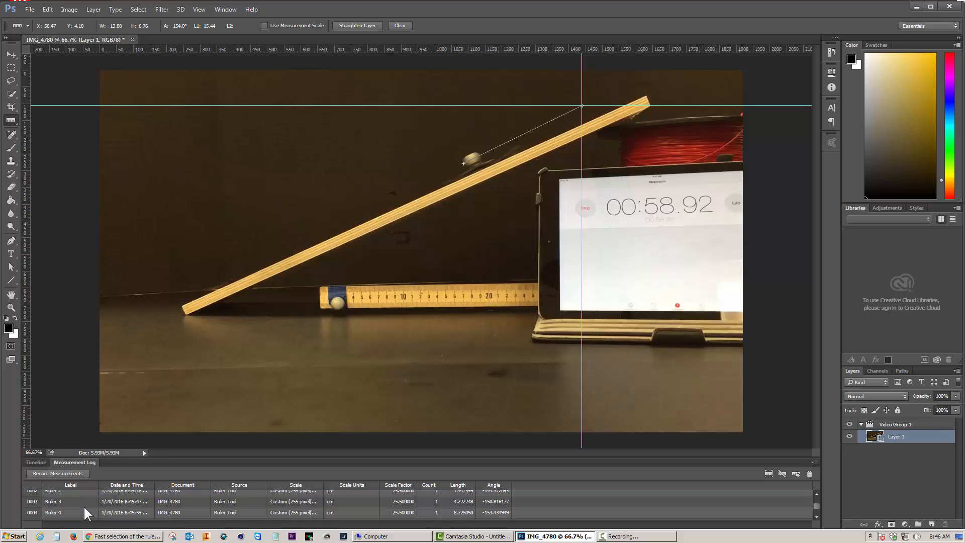
shift+click(84, 515)
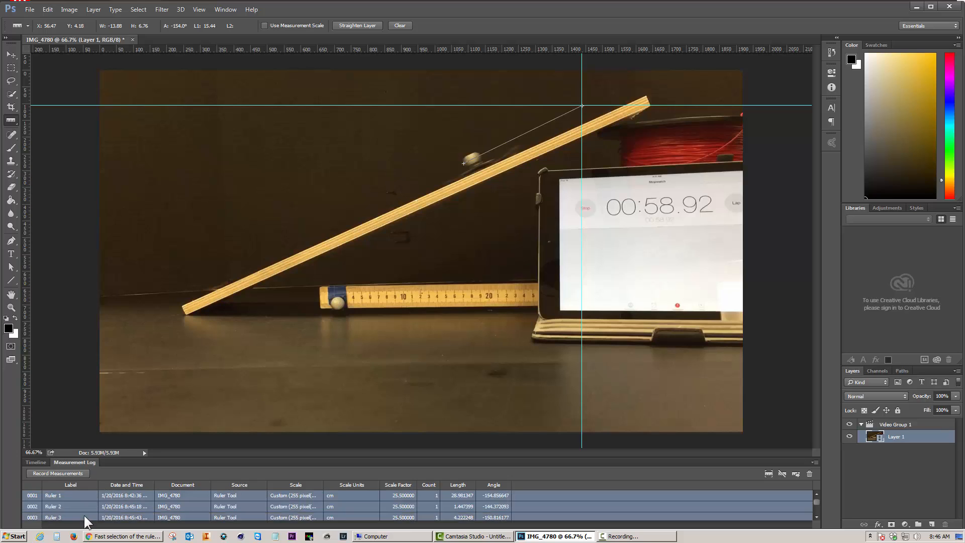
scroll(114, 506, down, 1)
scroll(114, 505, up, 2)
scroll(114, 506, down, 2)
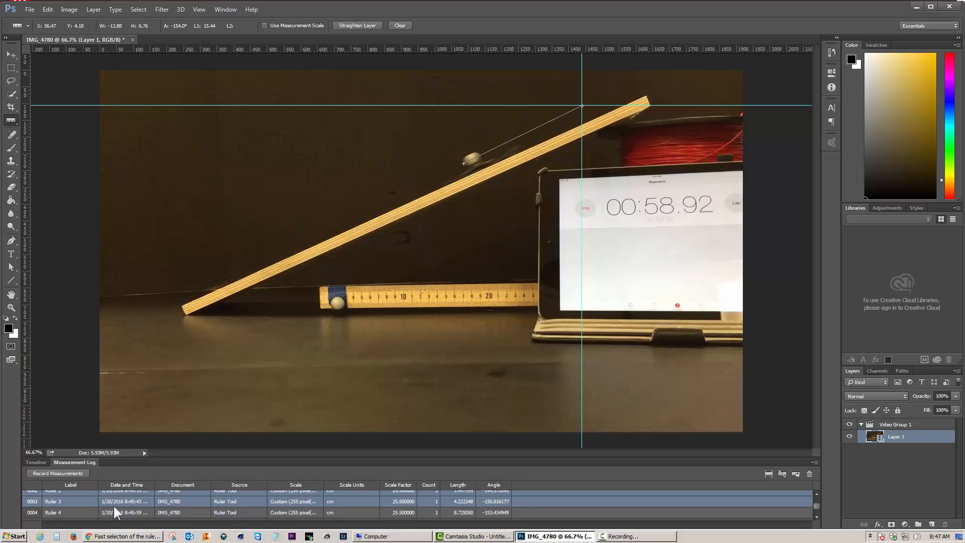
shift+click(114, 514)
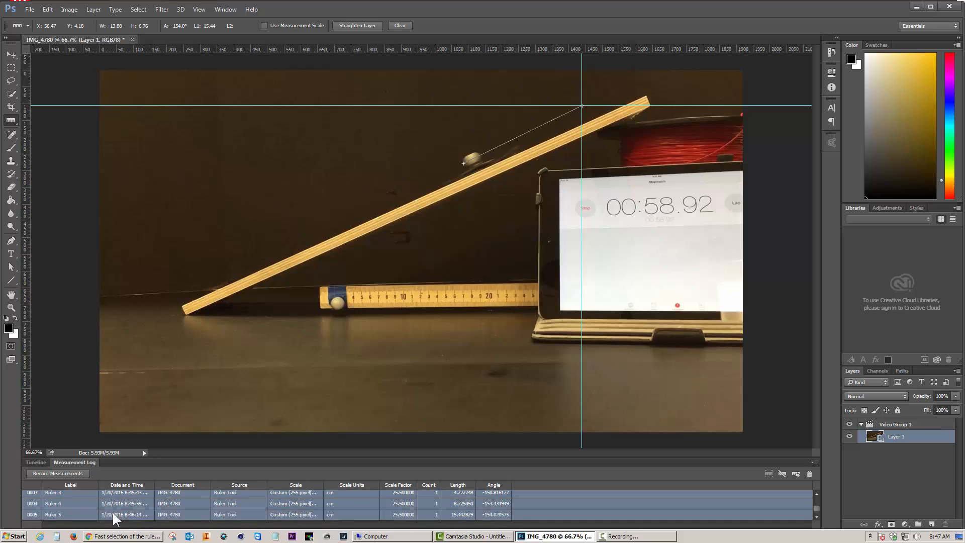
scroll(114, 514, up, 2)
scroll(114, 514, down, 2)
scroll(113, 514, up, 2)
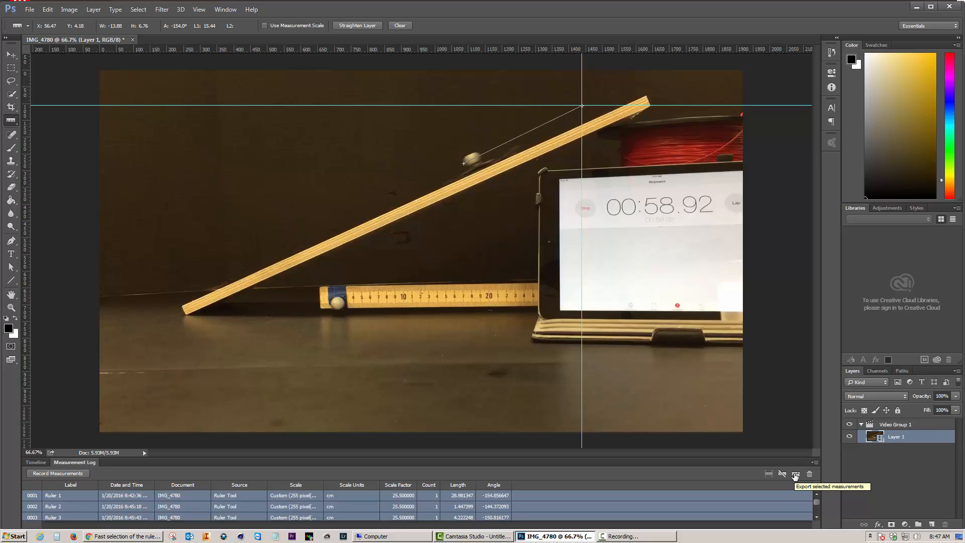
Export the selected measurements to the Desktop as a tab-delimited text file named measure_test.
click(795, 475)
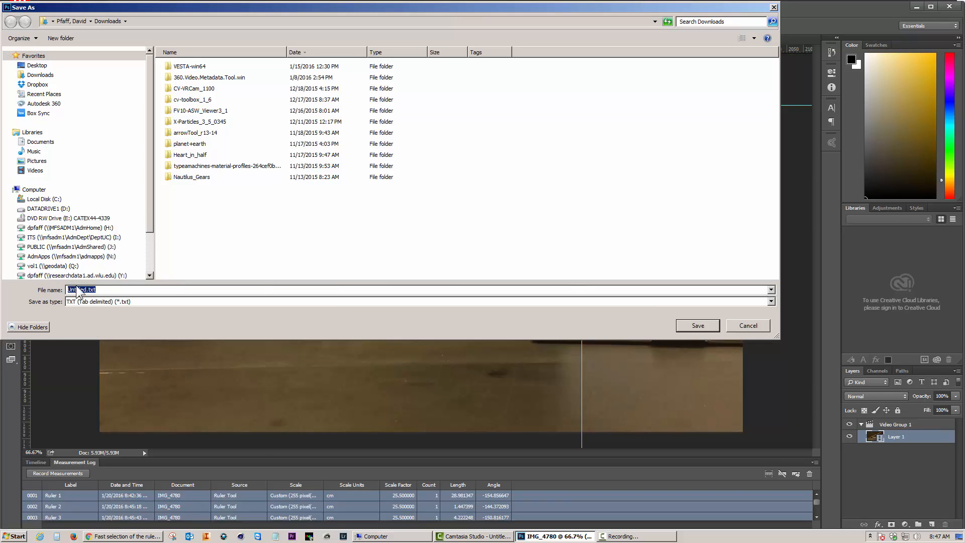
click(36, 66)
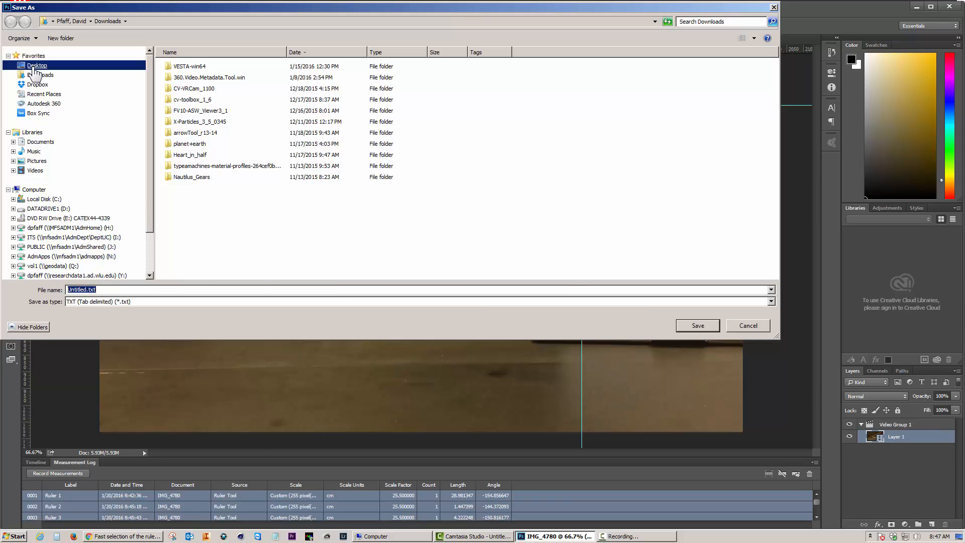
double_click(85, 290)
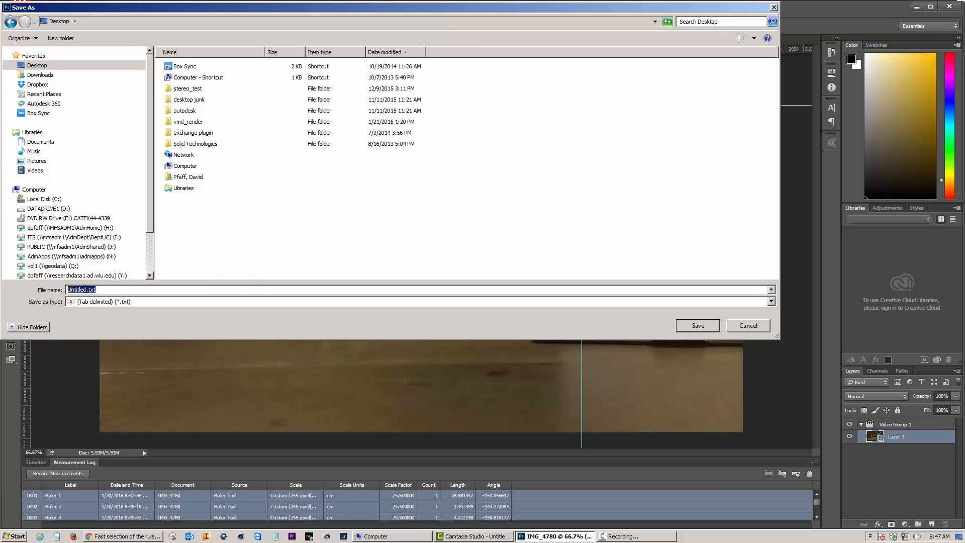
click(85, 290)
key(shift+Home)
key(BackSpace)
text(measure_test)
click(698, 326)
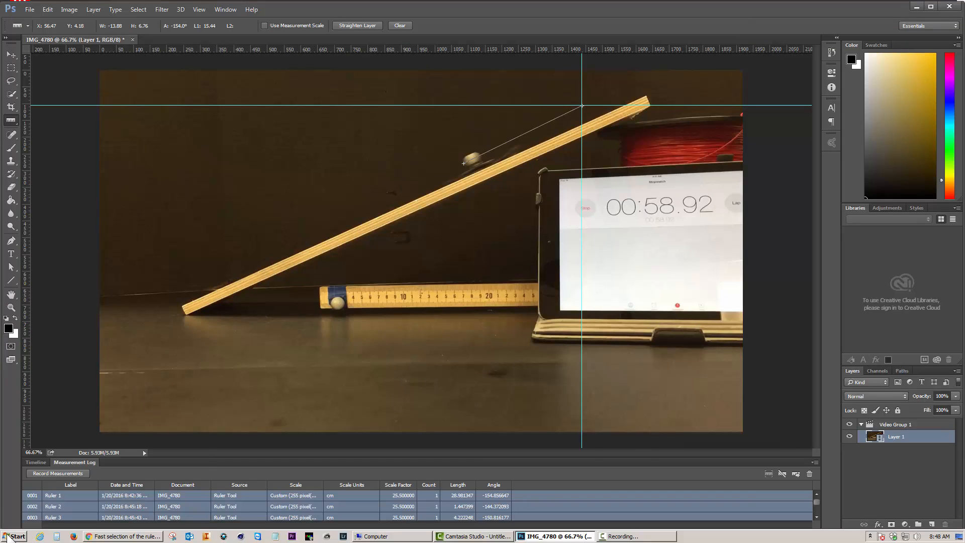
Launch Excel 2013 and start with a blank workbook.
click(14, 537)
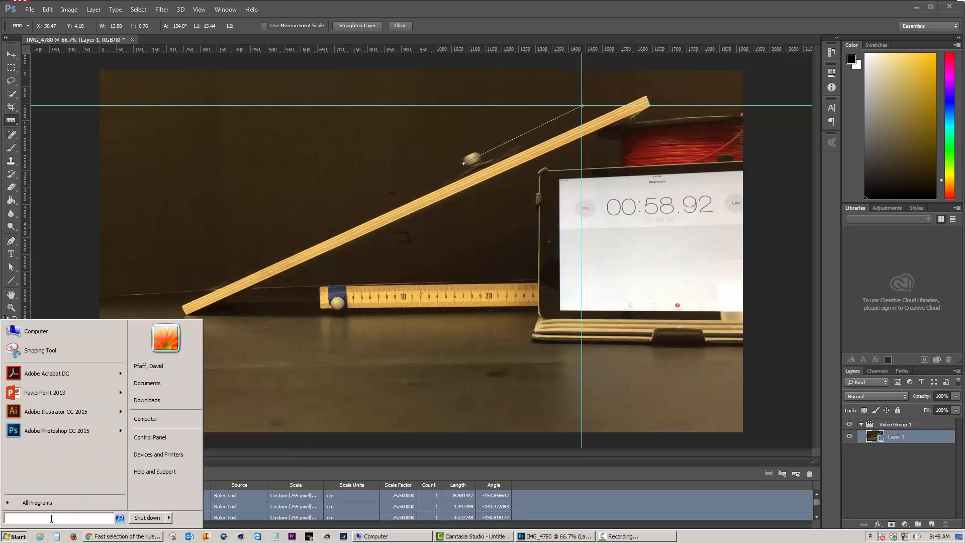
text(ex)
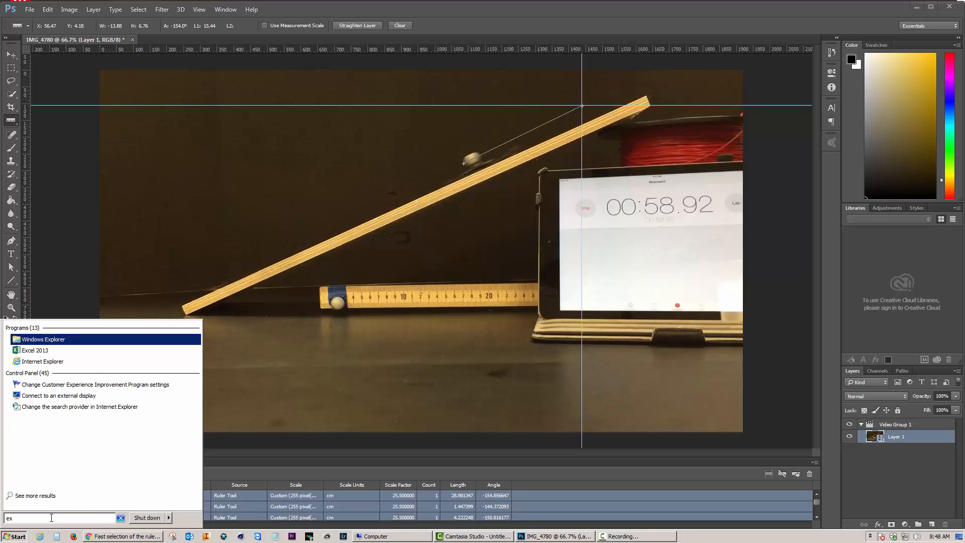
key(Return)
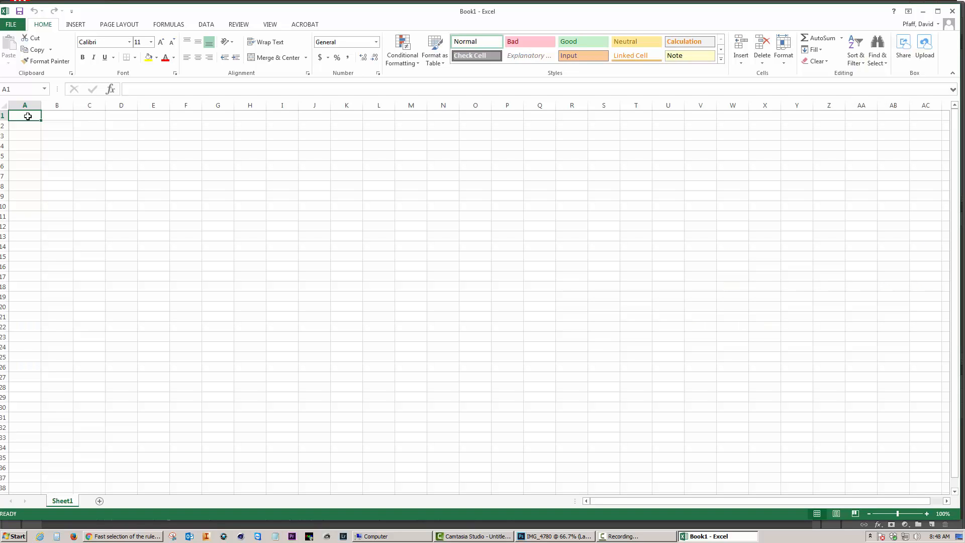
Open measure_test.txt from the Desktop in Excel, with the file filter set to Text Files.
click(17, 24)
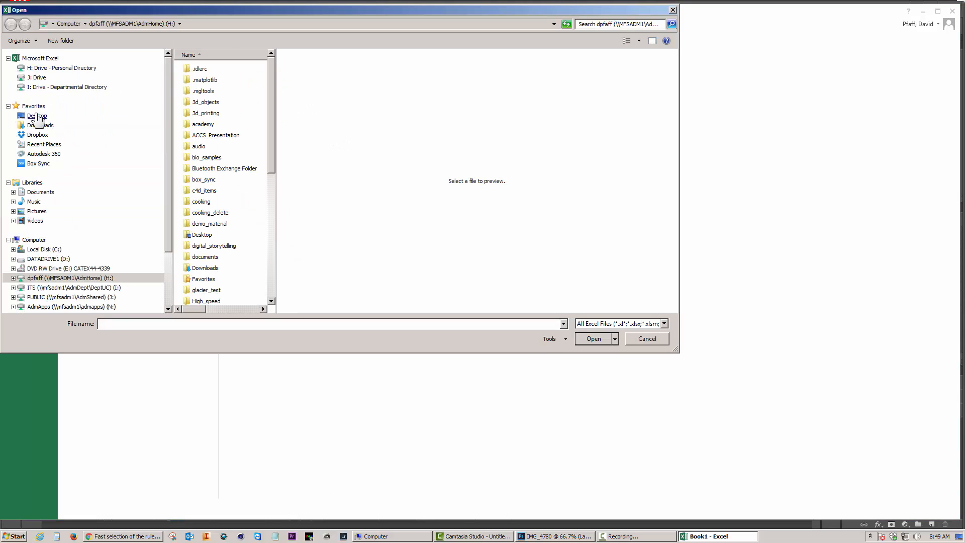
click(38, 117)
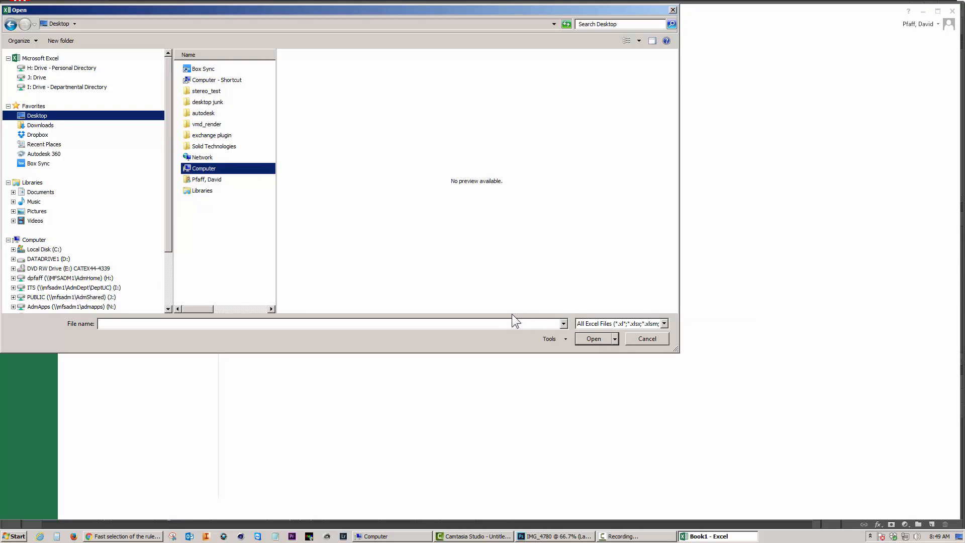
click(667, 326)
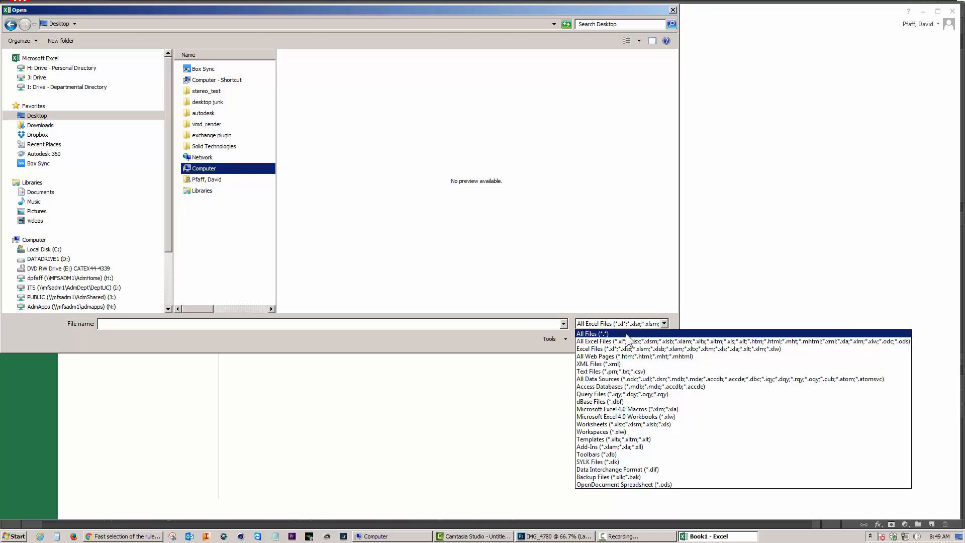
click(621, 371)
click(37, 116)
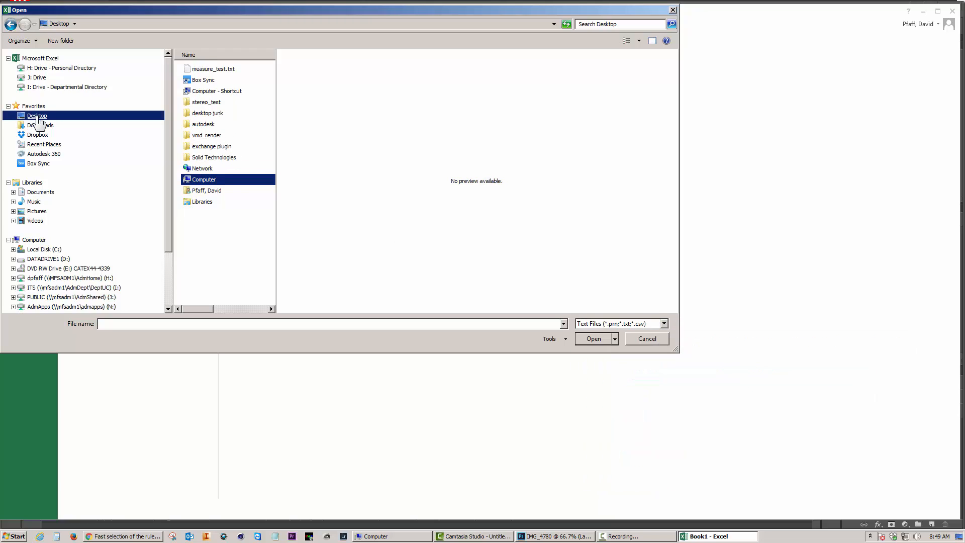
click(212, 68)
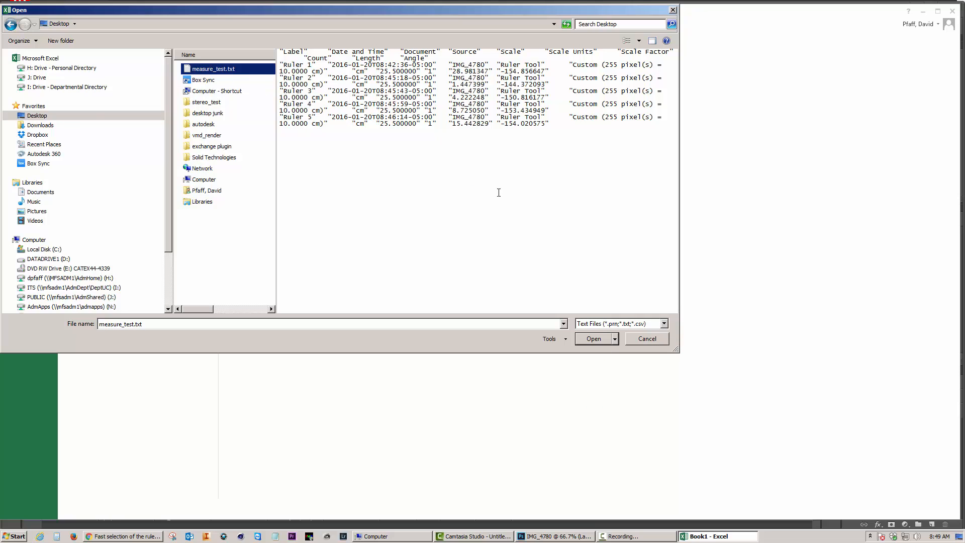
click(593, 339)
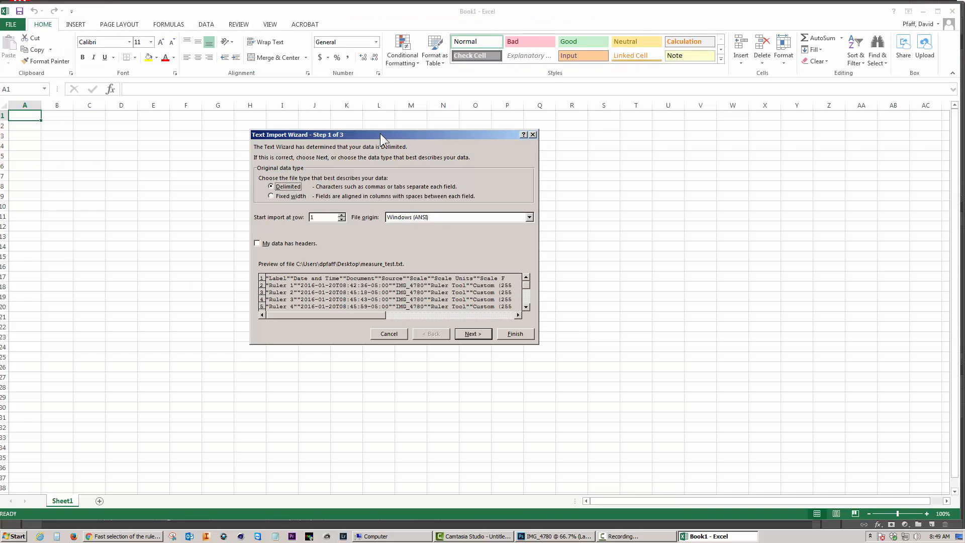
Import the text file as delimited data with Tab as the delimiter.
drag(380, 134, 396, 78)
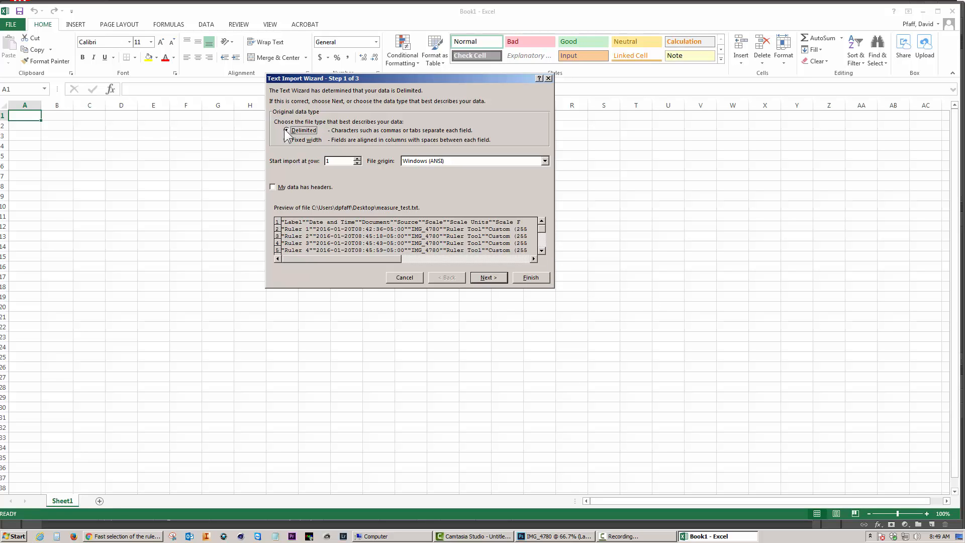
click(488, 278)
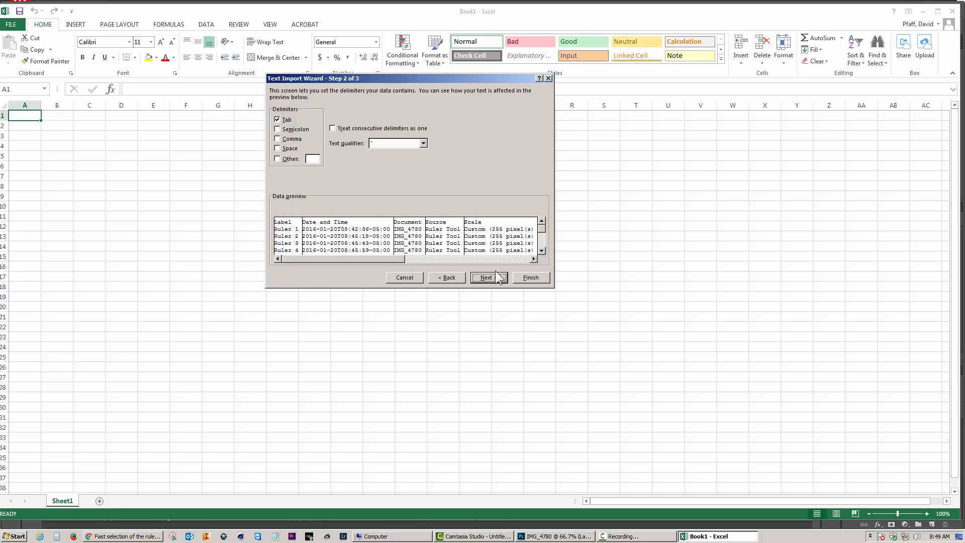
click(523, 277)
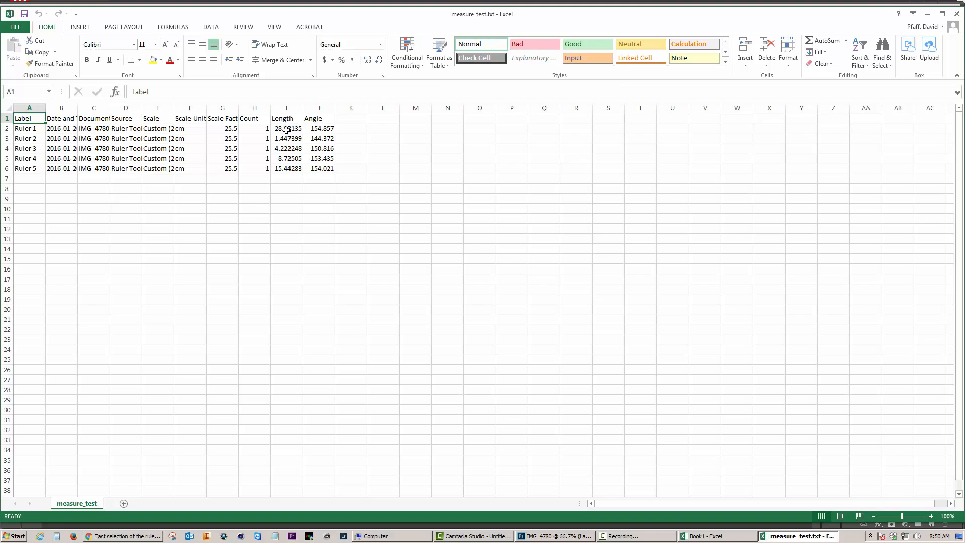
Examine the Length values of the ruler measurements in cells I2 to I6.
click(287, 130)
click(286, 141)
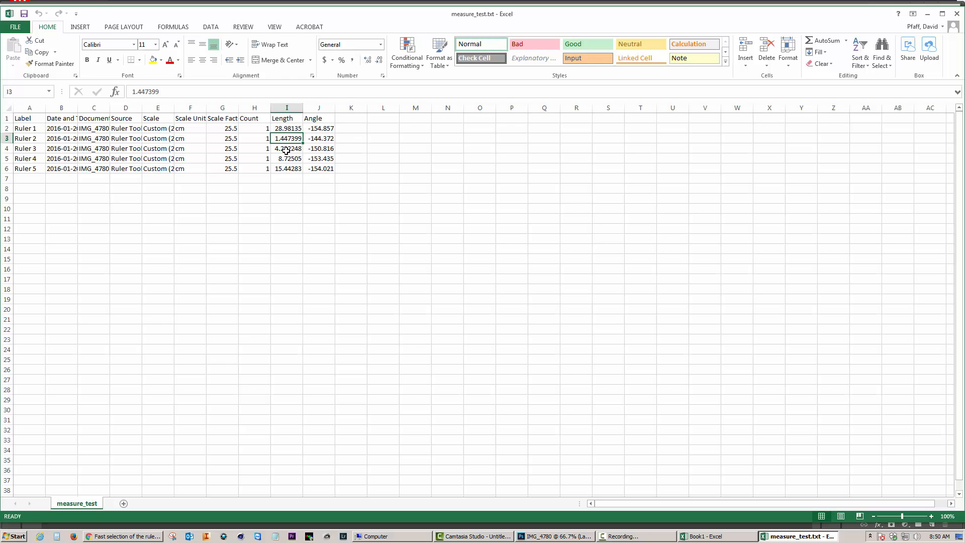
click(286, 149)
click(287, 169)
click(294, 141)
click(294, 149)
click(289, 159)
click(291, 170)
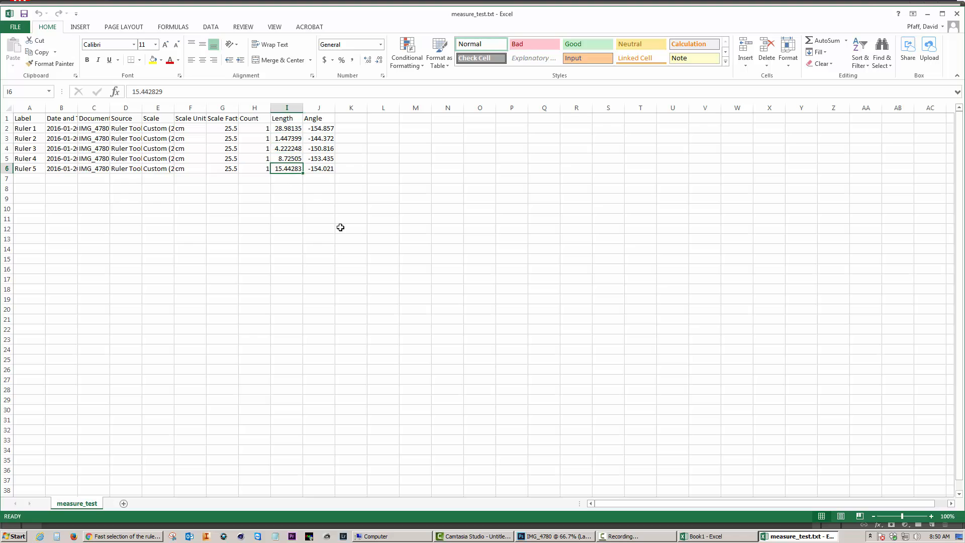